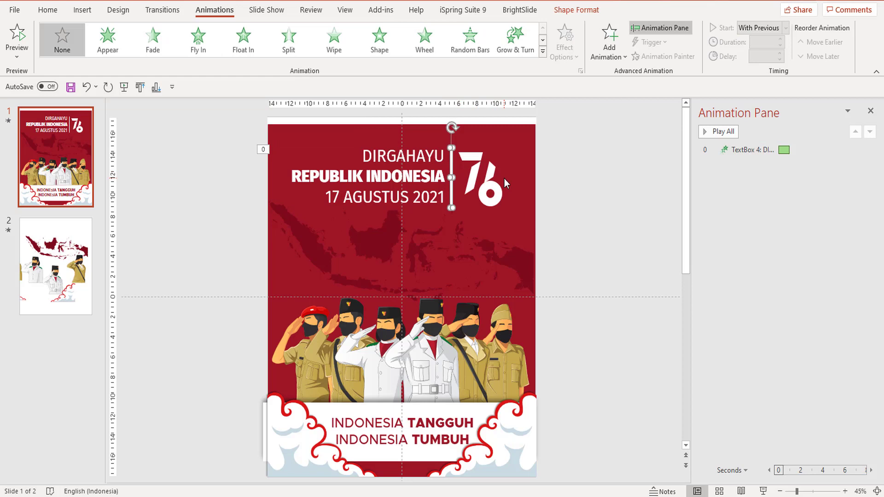
Copy the title text box's Fly In animation to the vertical line with Animation Painter, and preview the sequence from the title text
{"action": "left_click", "coordinate": [339, 201]}
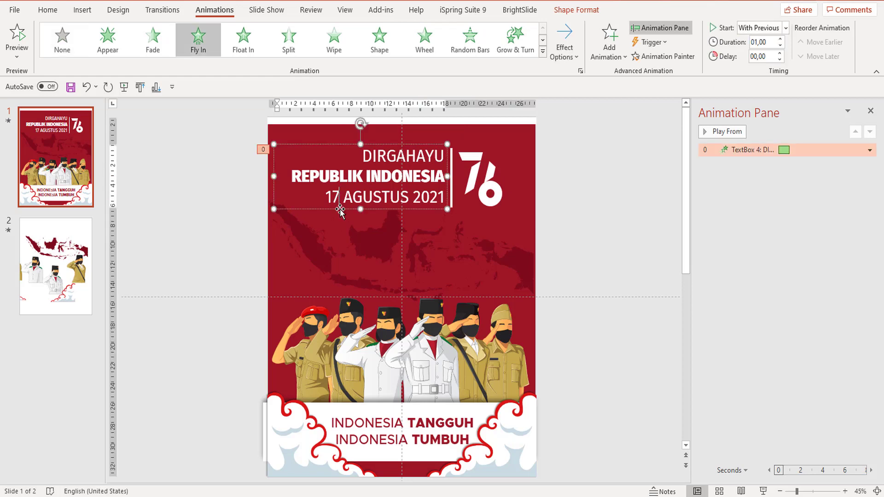
{"action": "key", "text": "Escape"}
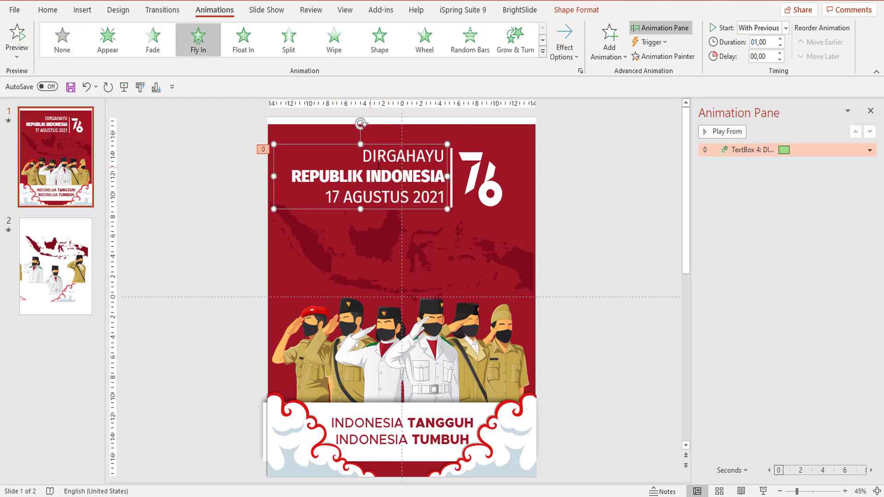
{"action": "left_click", "coordinate": [664, 58]}
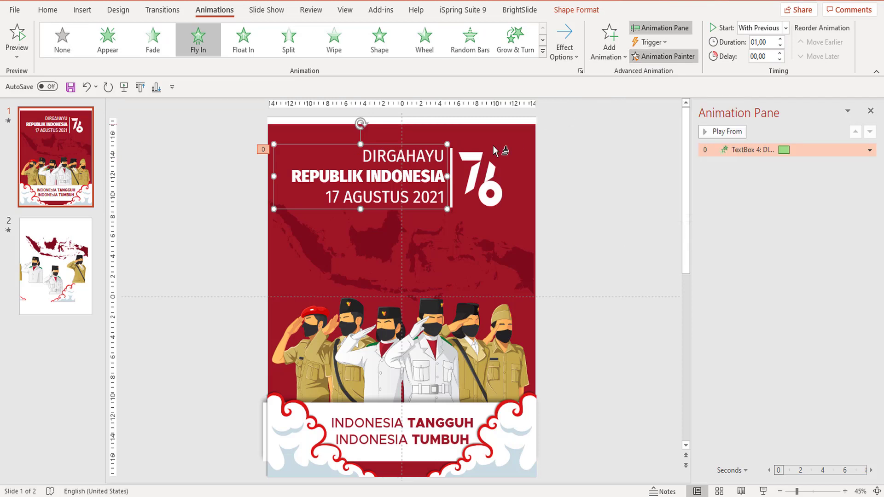
{"action": "left_click", "coordinate": [452, 154]}
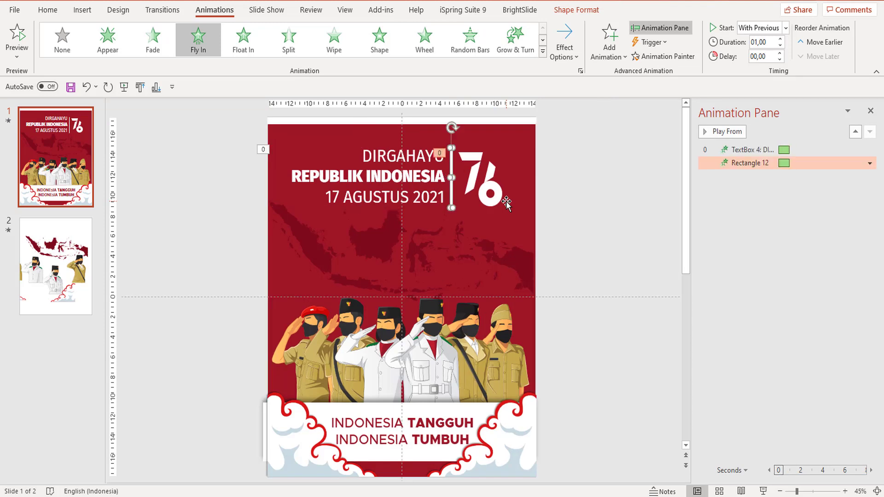
{"action": "left_click", "coordinate": [386, 191]}
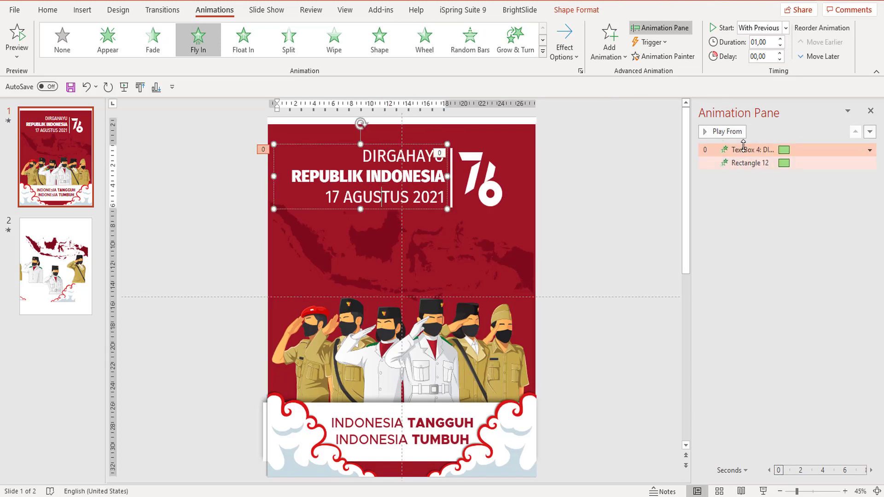
{"action": "left_click", "coordinate": [734, 133]}
{"action": "left_click", "coordinate": [633, 185]}
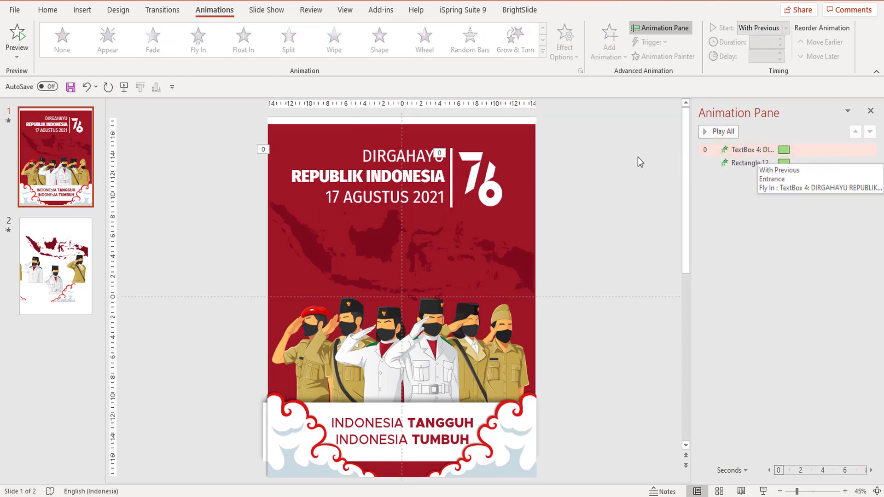
Open the Fly In effect options for the title text box's animation, keeping the poster title in view
{"action": "left_click", "coordinate": [381, 159]}
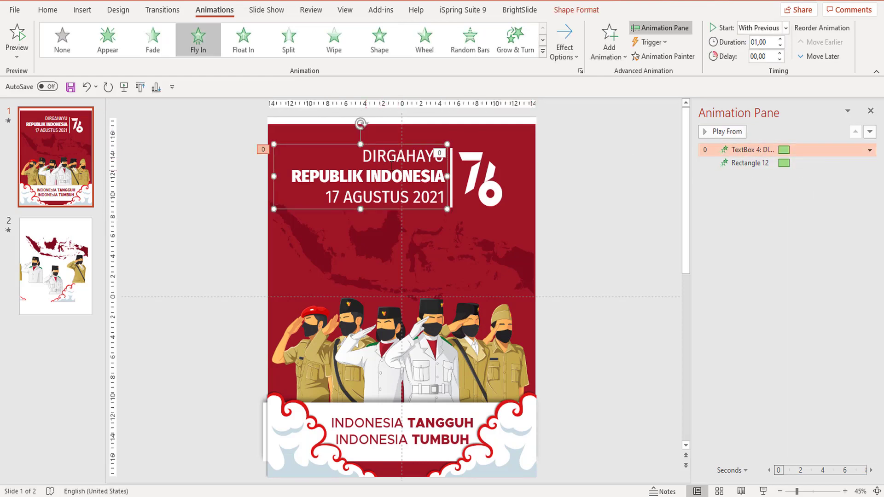
{"action": "left_click", "coordinate": [872, 151]}
{"action": "left_click", "coordinate": [811, 206]}
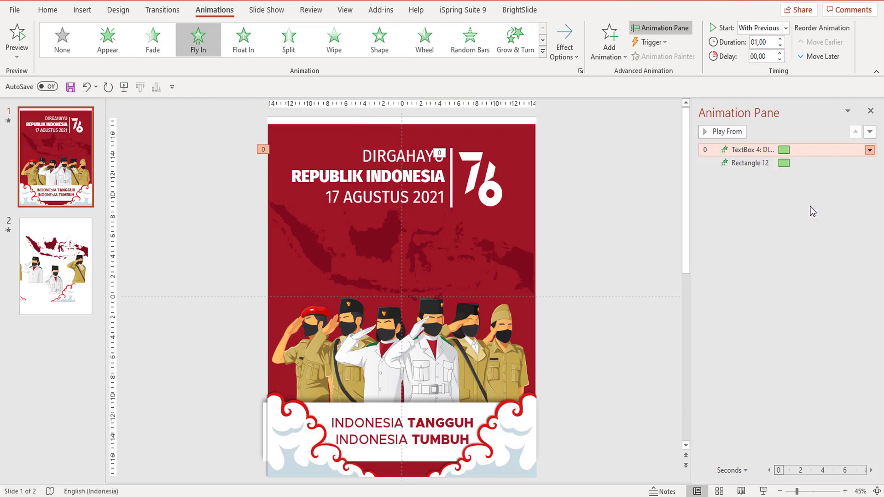
{"action": "left_click_drag", "start_coordinate": [430, 132], "coordinate": [618, 139]}
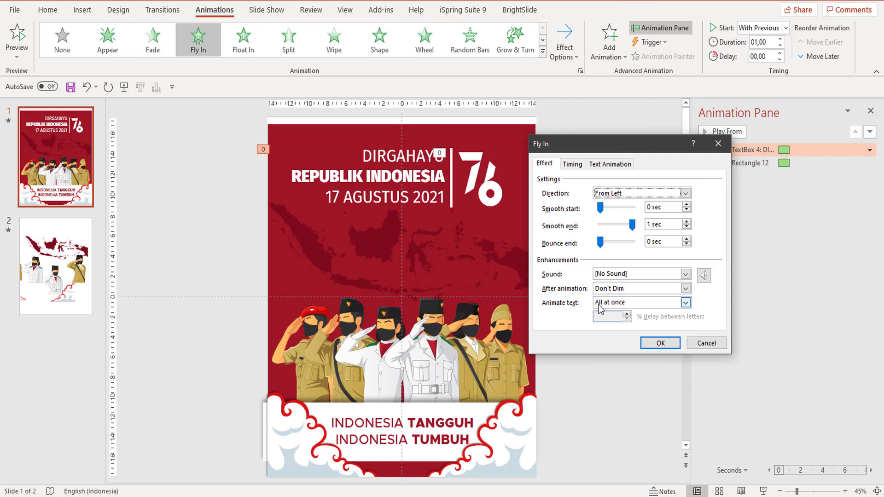
Try animating the title text By word, and restore the All at once setting
{"action": "left_click", "coordinate": [686, 303]}
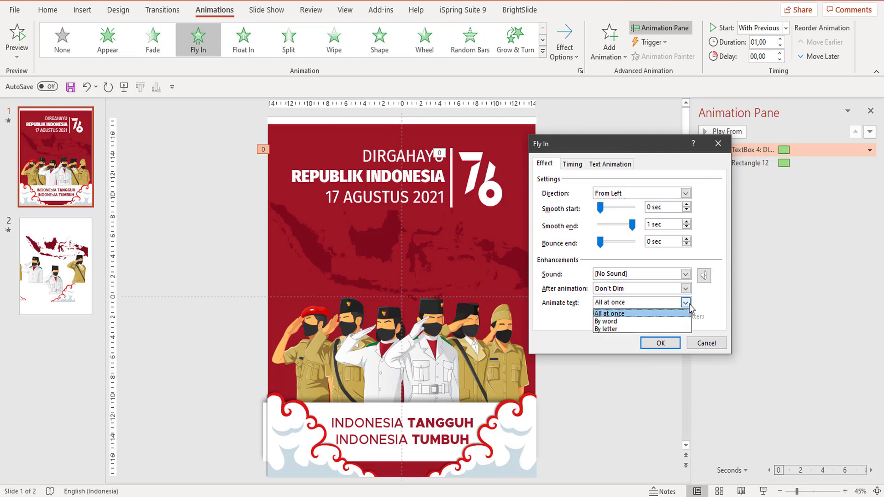
{"action": "left_click", "coordinate": [621, 321]}
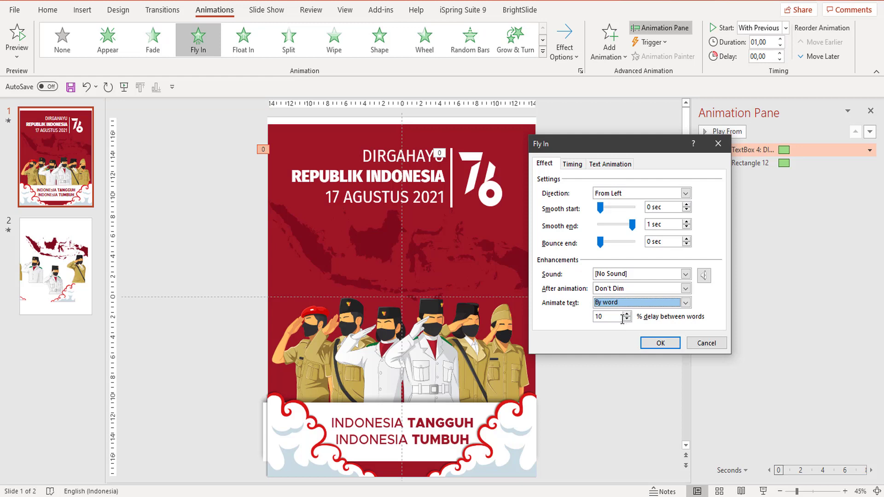
{"action": "left_click", "coordinate": [685, 303]}
{"action": "left_click", "coordinate": [686, 305]}
{"action": "left_click", "coordinate": [685, 302]}
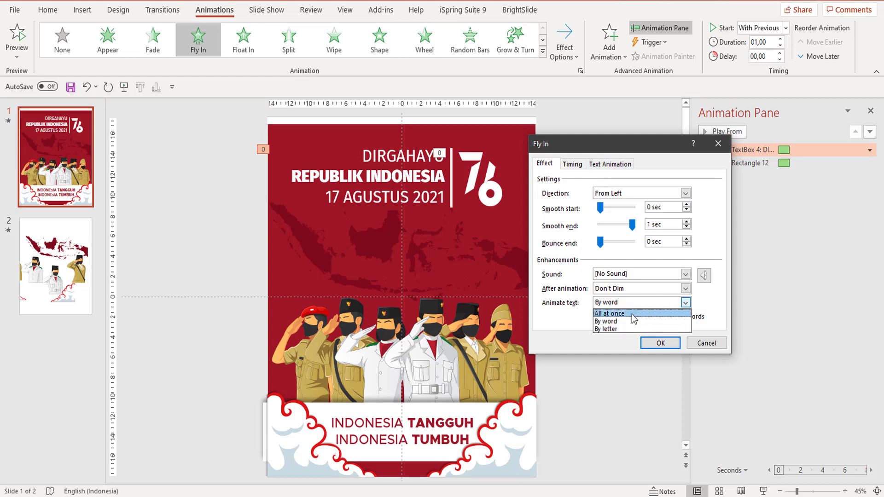
{"action": "left_click", "coordinate": [632, 314]}
Group the title's text animation as All Paragraphs At Once and apply the Fly In options
{"action": "left_click", "coordinate": [610, 164]}
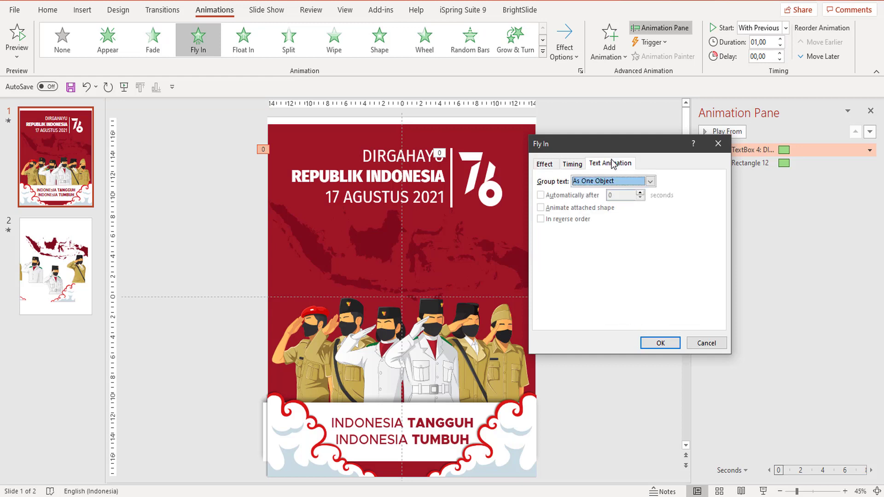
{"action": "left_click", "coordinate": [649, 182]}
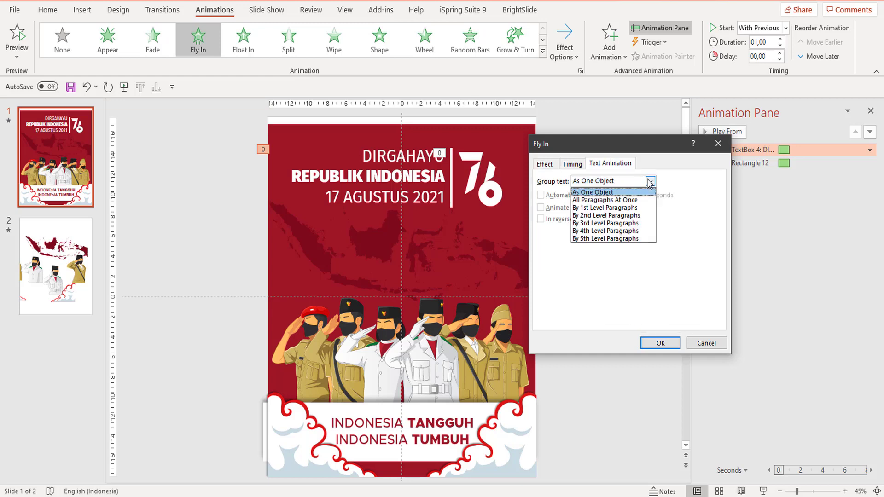
{"action": "left_click", "coordinate": [609, 203]}
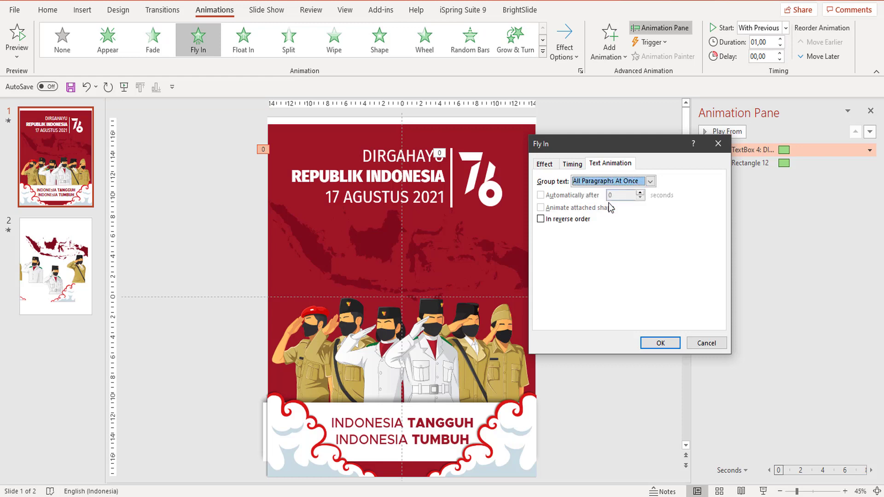
{"action": "left_click", "coordinate": [657, 346]}
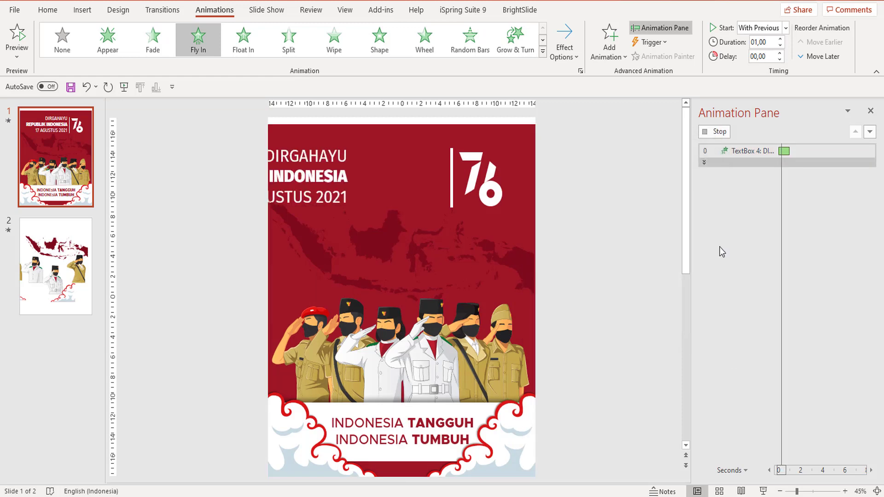
Stagger the title's line animations on the timeline so REPUBLIK INDONESIA and 17 AGUSTUS 2021 start successively after DIRGAHAYU, and preview them
{"action": "left_click", "coordinate": [704, 163]}
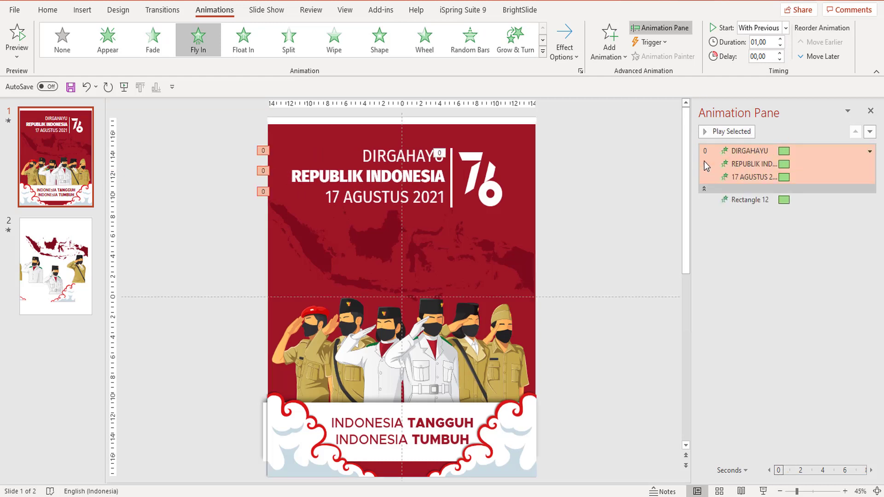
{"action": "left_click", "coordinate": [705, 189]}
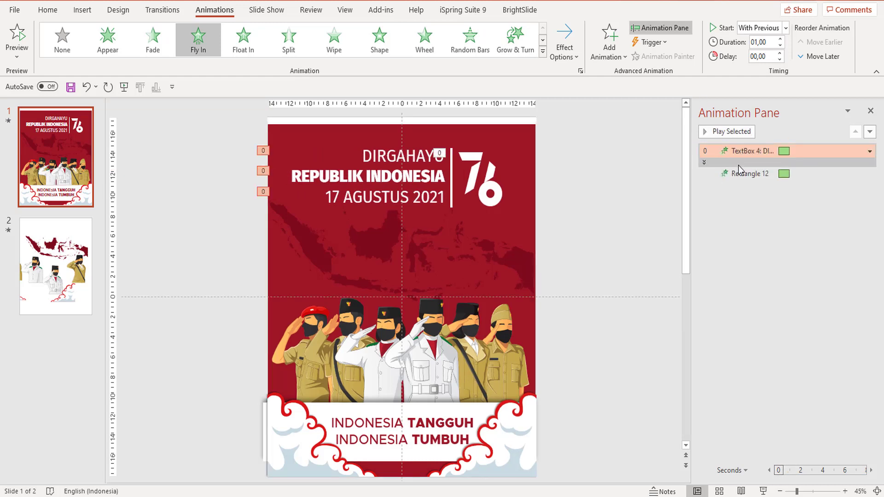
{"action": "left_click", "coordinate": [704, 162]}
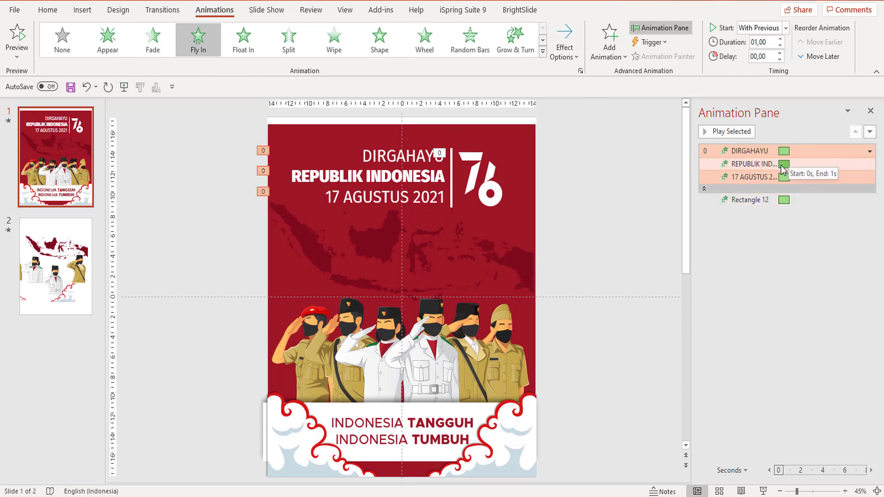
{"action": "left_click_drag", "start_coordinate": [784, 165], "coordinate": [792, 179]}
{"action": "left_click", "coordinate": [768, 151]}
{"action": "left_click", "coordinate": [741, 131]}
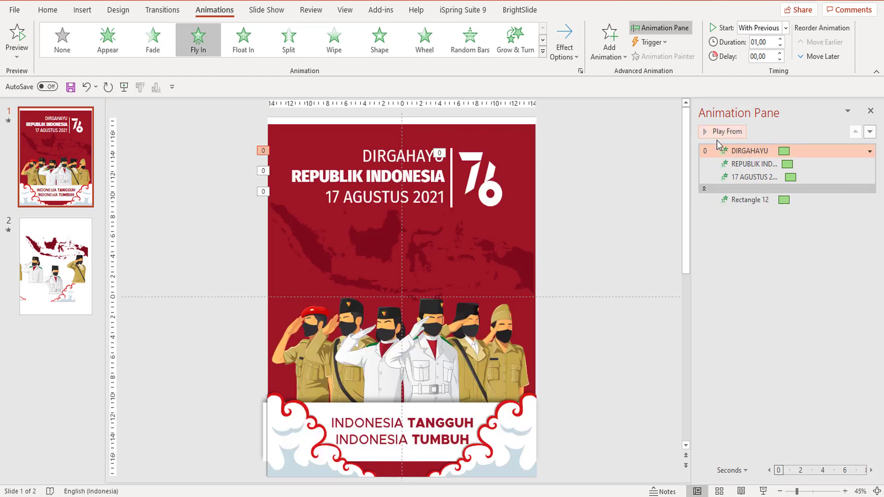
{"action": "left_click", "coordinate": [704, 189]}
{"action": "left_click", "coordinate": [574, 218]}
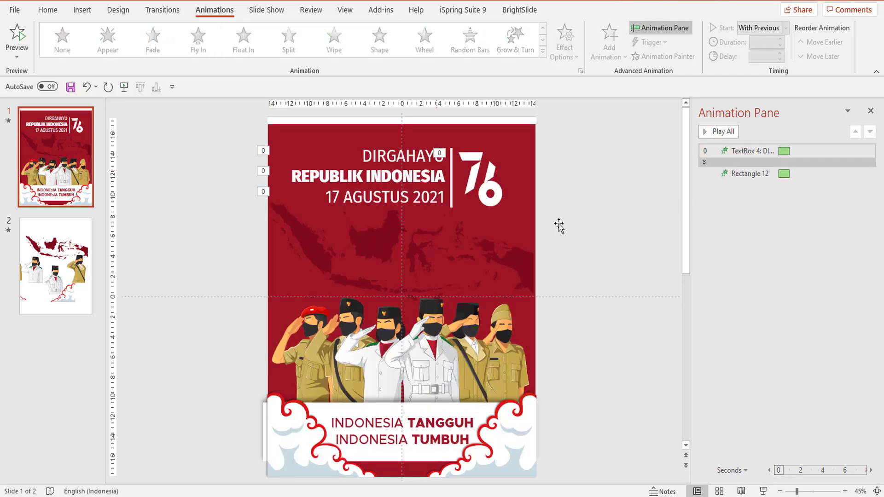
Move the vertical line's animation ahead of the title text's, and delay the title text's start slightly on the timeline
{"action": "left_click_drag", "start_coordinate": [737, 173], "coordinate": [736, 145]}
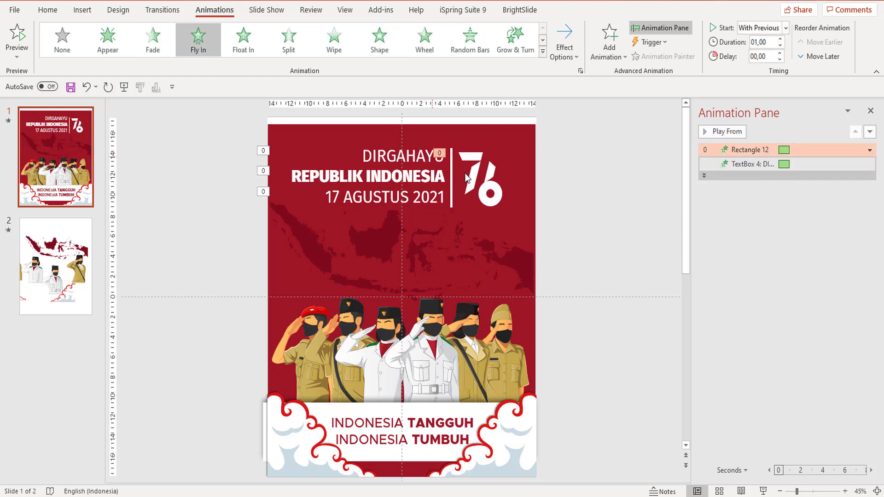
{"action": "left_click_drag", "start_coordinate": [785, 164], "coordinate": [788, 164]}
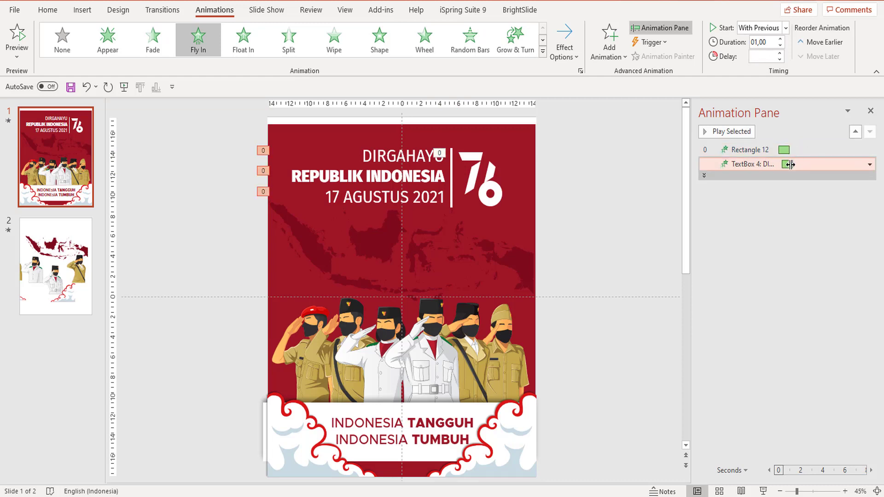
{"action": "left_click", "coordinate": [788, 164]}
{"action": "left_click", "coordinate": [869, 164]}
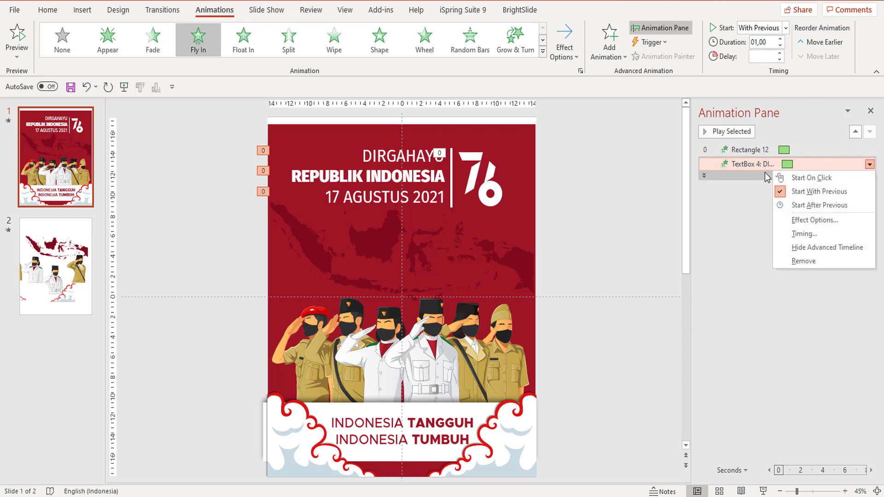
Restagger the REPUBLIK INDONESIA and 17 AGUSTUS 2021 animations behind DIRGAHAYU on the timeline, and preview from the vertical line's animation
{"action": "left_click", "coordinate": [737, 178]}
{"action": "left_click", "coordinate": [789, 177]}
{"action": "left_click_drag", "start_coordinate": [790, 177], "coordinate": [799, 189]}
{"action": "left_click", "coordinate": [791, 177]}
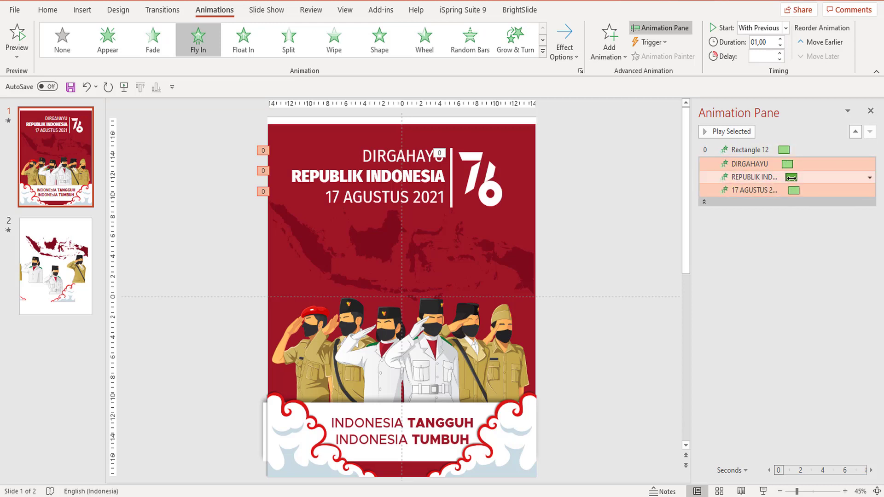
{"action": "left_click", "coordinate": [801, 149]}
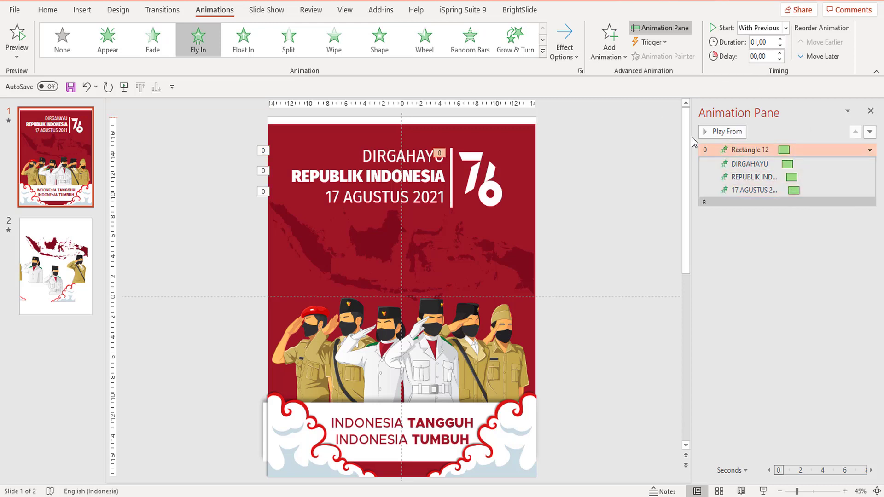
{"action": "left_click", "coordinate": [729, 132]}
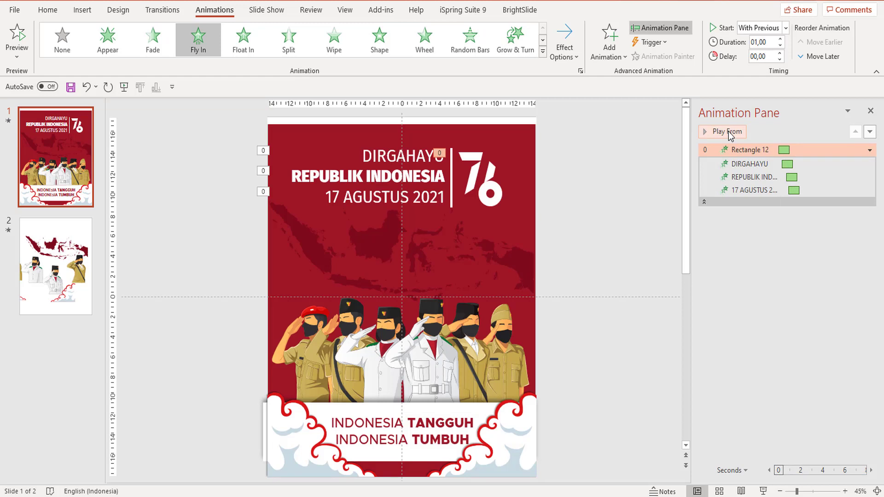
Copy the vertical line's Fly In animation to the 76 logo group with Animation Painter
{"action": "left_click", "coordinate": [474, 183]}
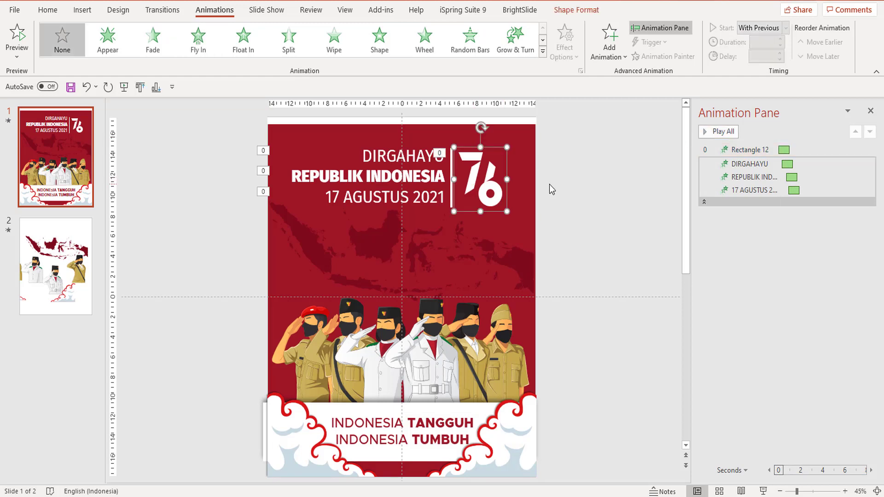
{"action": "left_click", "coordinate": [548, 184]}
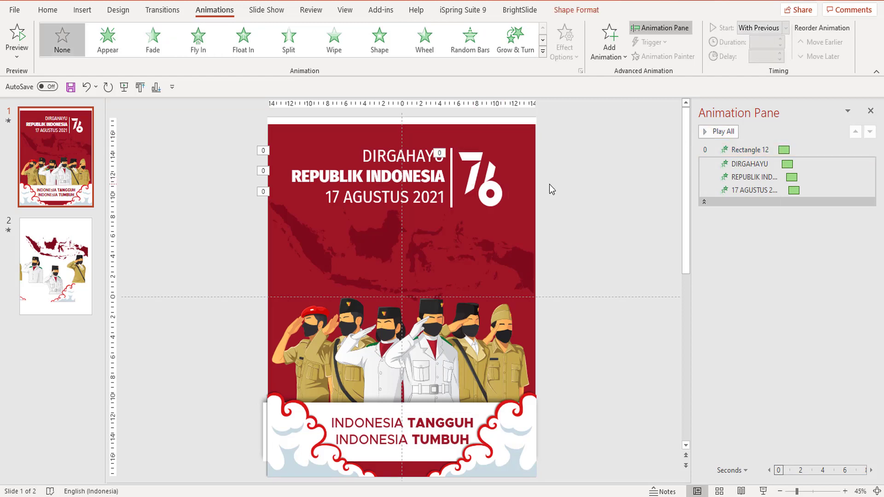
{"action": "left_click", "coordinate": [452, 171]}
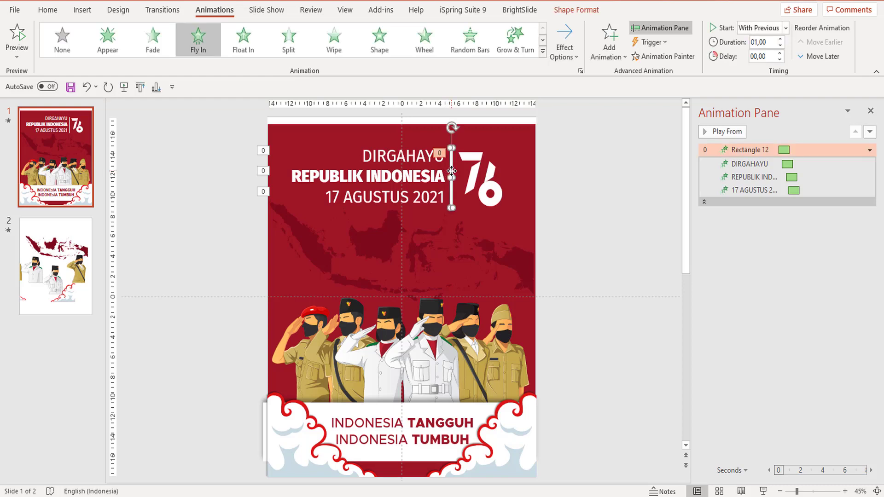
{"action": "left_click", "coordinate": [648, 57]}
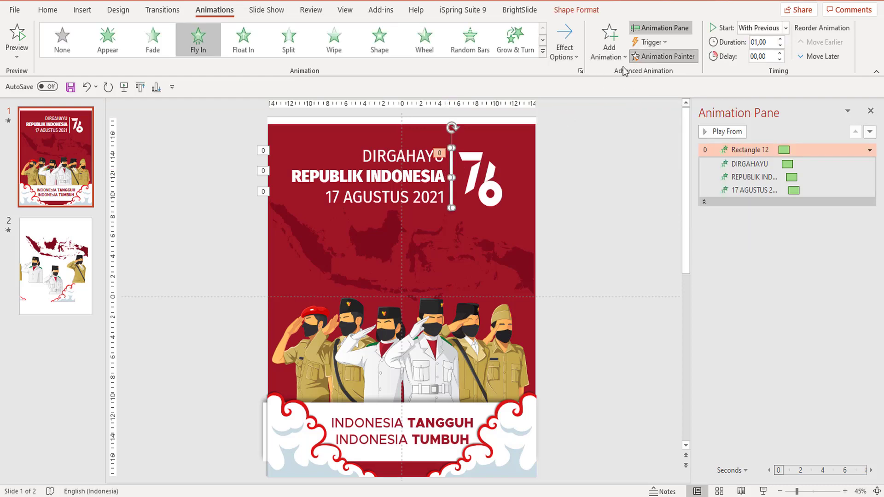
{"action": "left_click", "coordinate": [490, 186]}
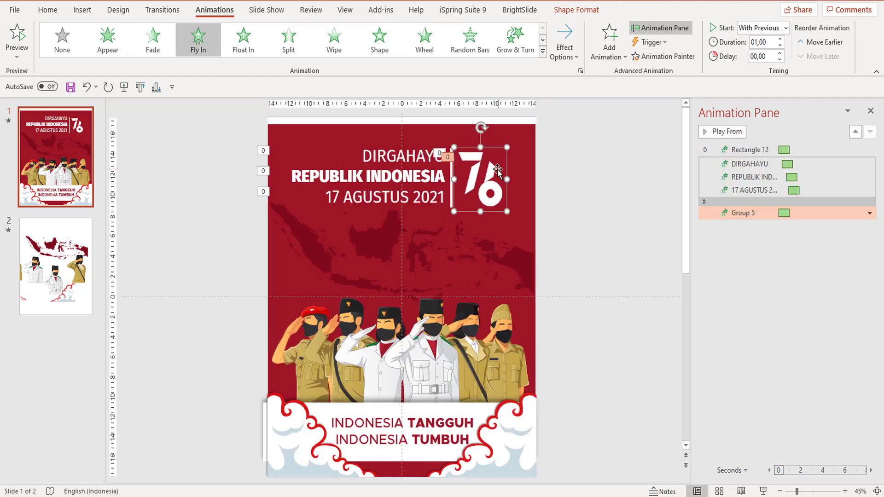
Set the 76 logo's Fly In direction to From Right, and preview the sequence from the vertical line's animation
{"action": "left_click", "coordinate": [574, 58]}
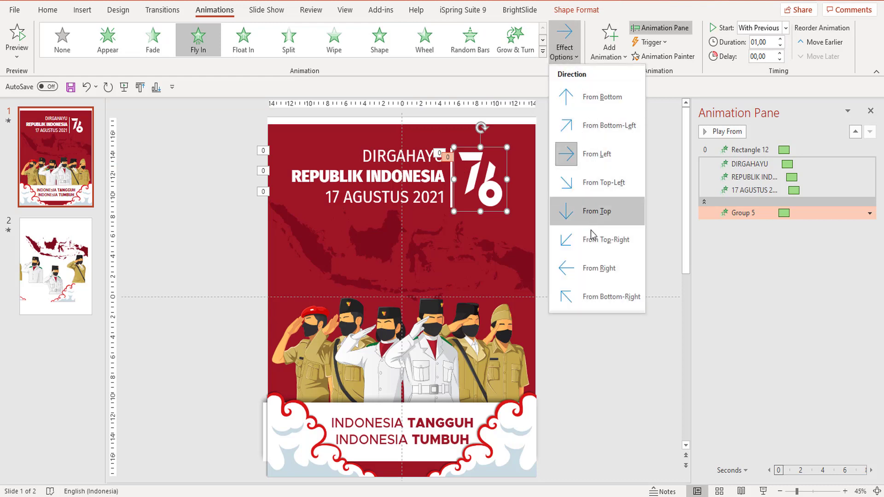
{"action": "left_click", "coordinate": [594, 268]}
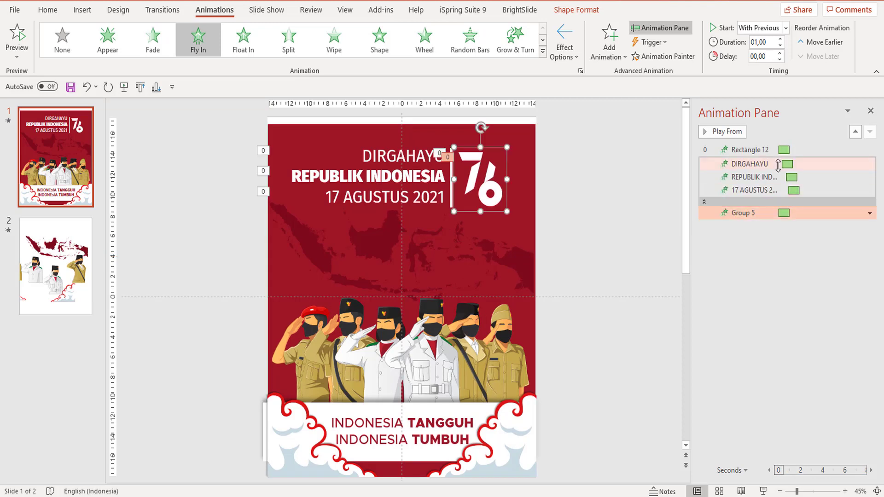
{"action": "left_click", "coordinate": [768, 152]}
{"action": "left_click", "coordinate": [727, 132]}
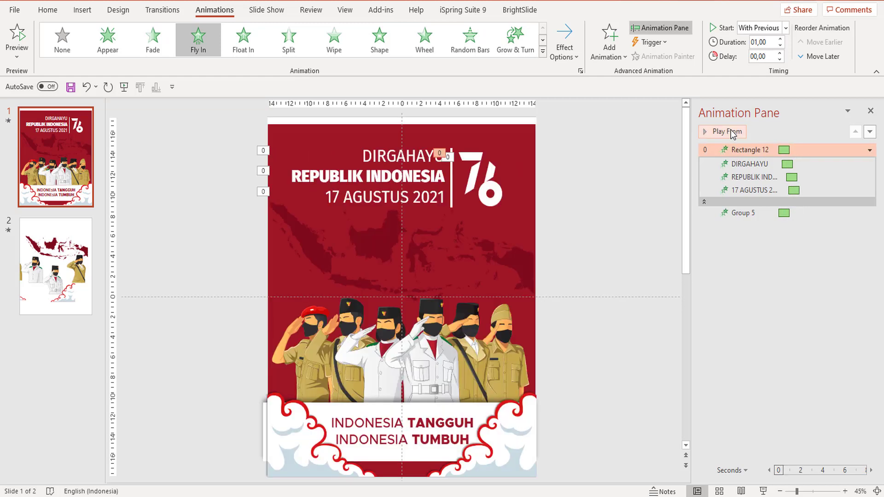
Add a Fade entrance animation to the dark red Indonesia map graphic
{"action": "left_click", "coordinate": [602, 207]}
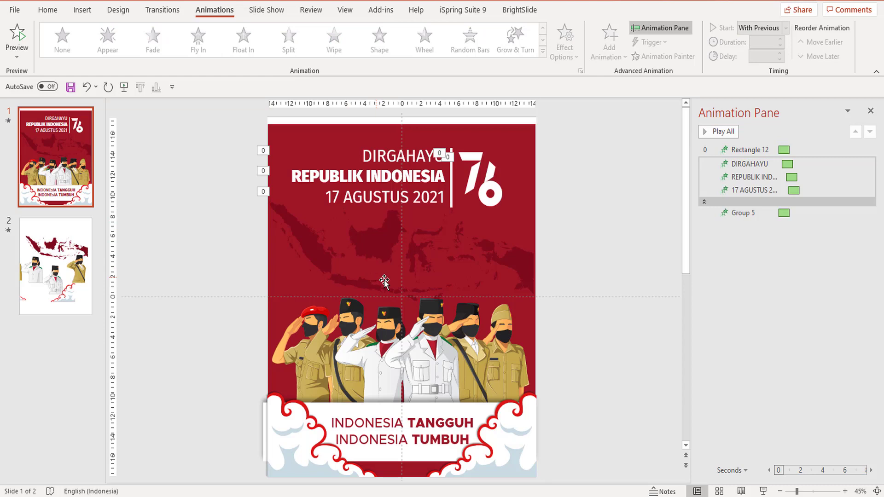
{"action": "left_click", "coordinate": [368, 248]}
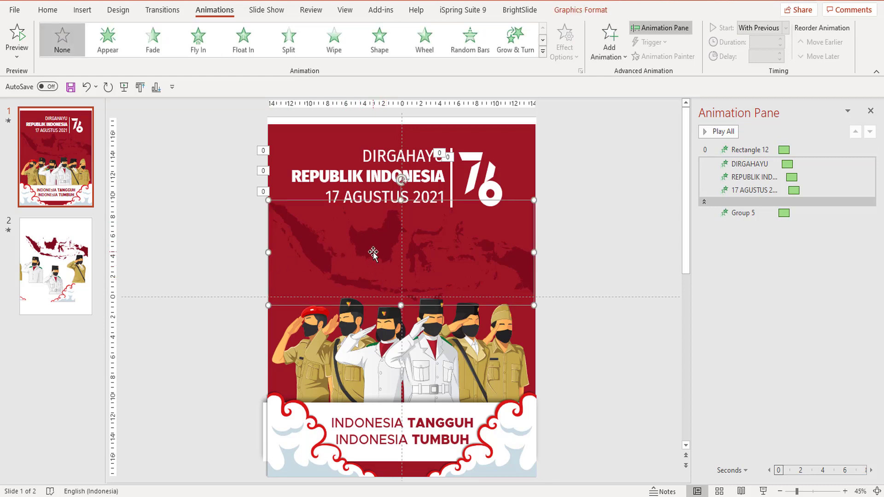
{"action": "left_click", "coordinate": [574, 247]}
{"action": "left_click", "coordinate": [374, 251]}
{"action": "left_click", "coordinate": [607, 57]}
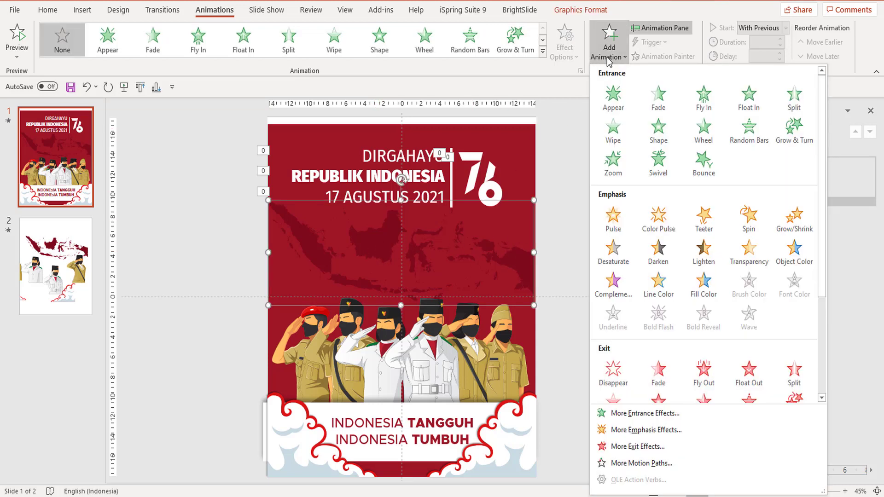
{"action": "left_click", "coordinate": [654, 98]}
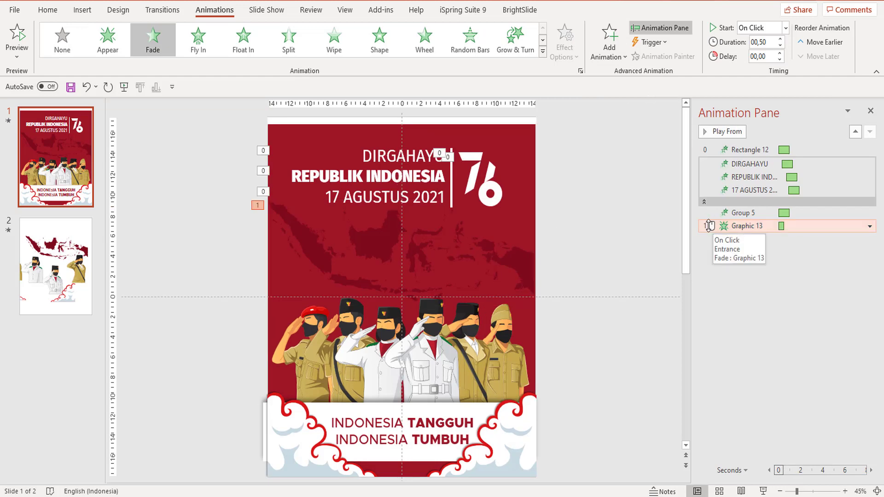
Set the map's Fade to start With Previous, and preview the sequence from the vertical line's animation
{"action": "left_click", "coordinate": [870, 226]}
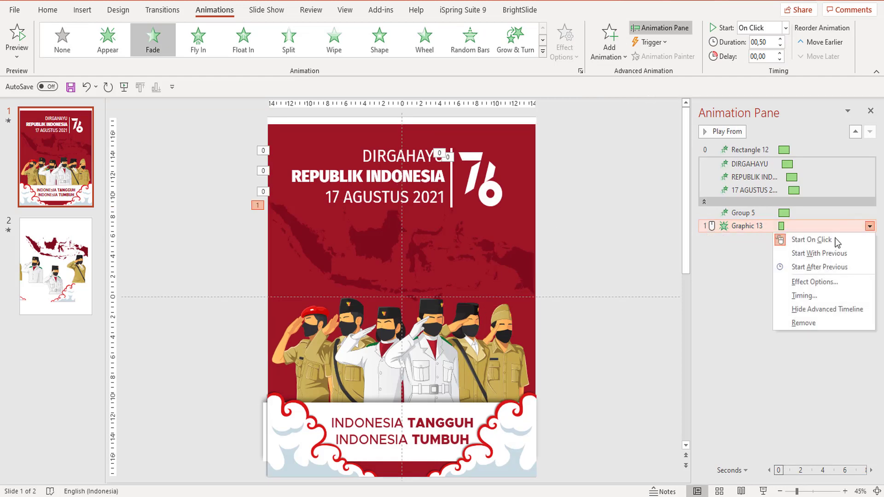
{"action": "left_click", "coordinate": [819, 253]}
{"action": "left_click", "coordinate": [750, 150]}
{"action": "left_click", "coordinate": [733, 133]}
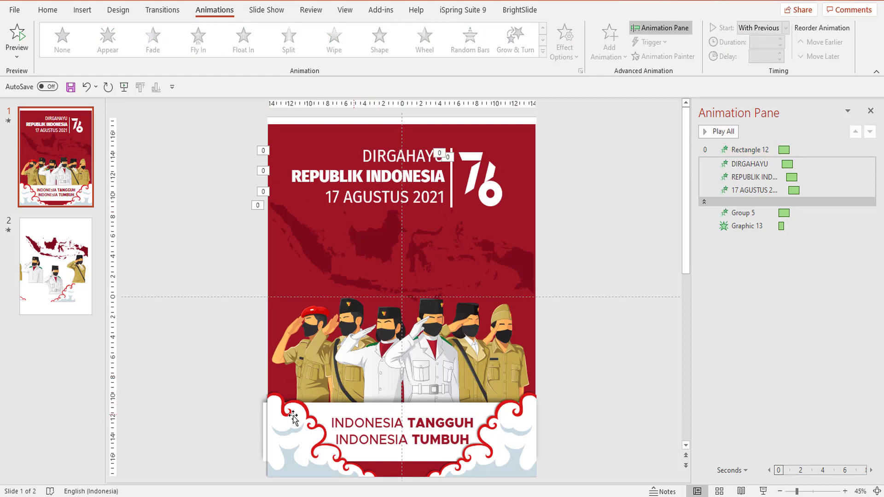
Copy the 76 logo's Fly In animation to the right cloud ornament with Animation Painter
{"action": "left_click", "coordinate": [297, 431]}
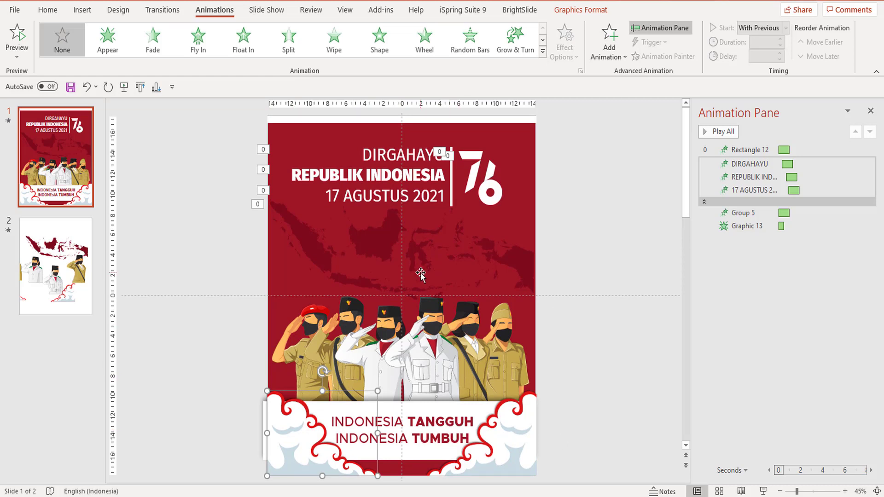
{"action": "left_click", "coordinate": [573, 212]}
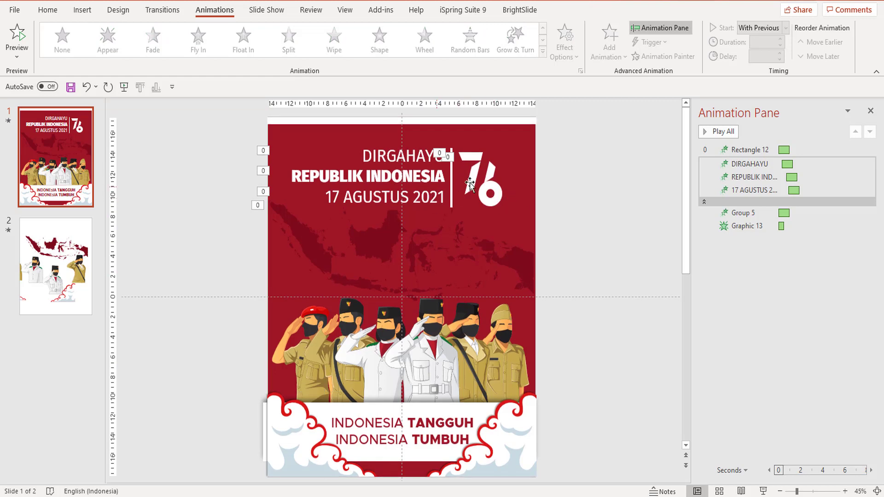
{"action": "left_click", "coordinate": [482, 199]}
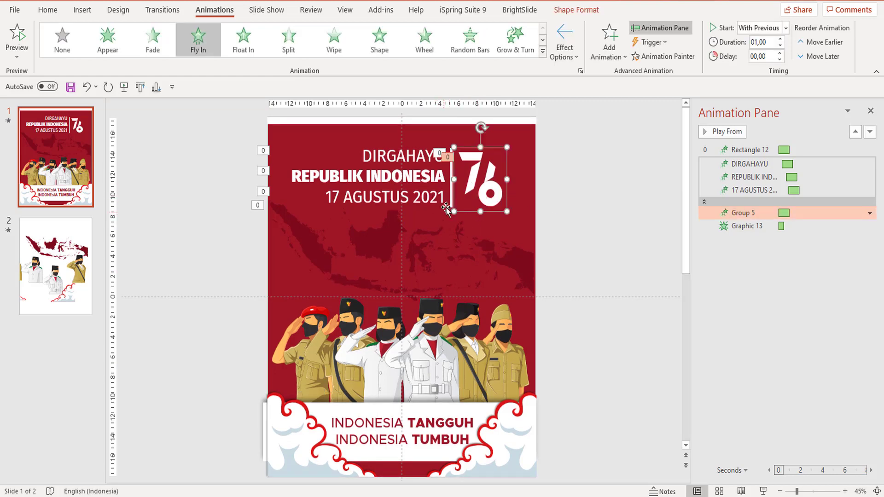
{"action": "left_click", "coordinate": [447, 201]}
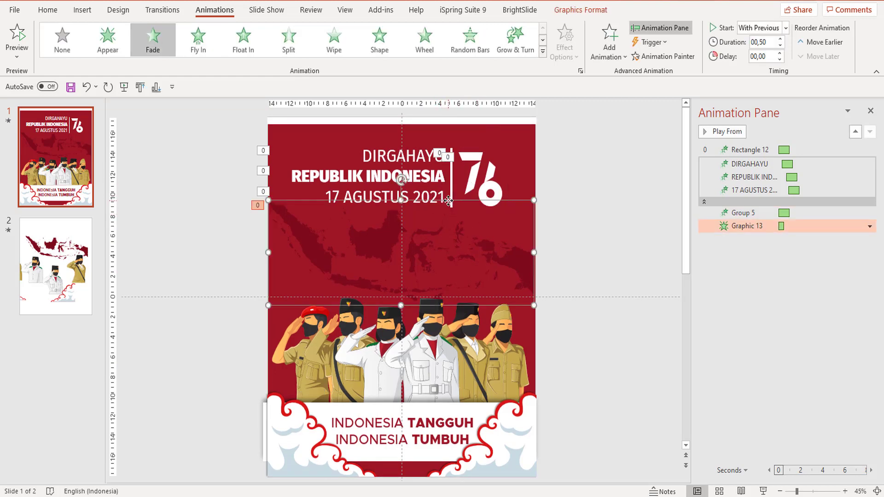
{"action": "left_click", "coordinate": [492, 190]}
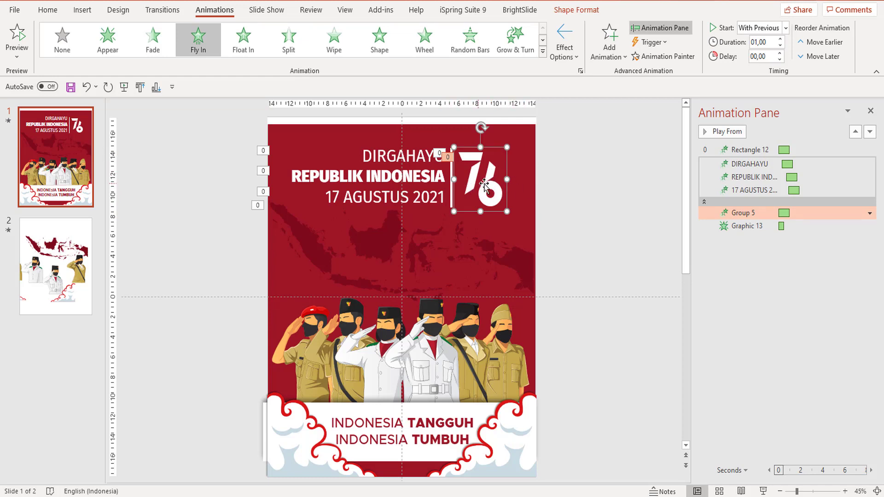
{"action": "left_click", "coordinate": [663, 56]}
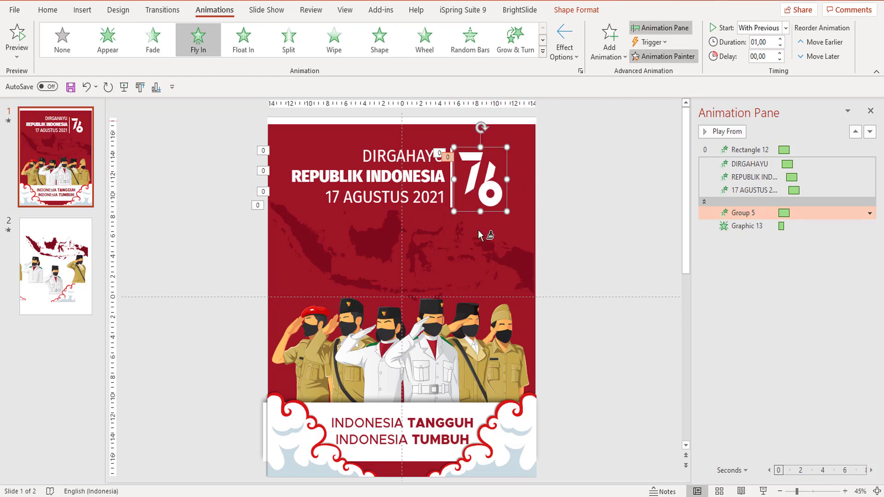
{"action": "left_click", "coordinate": [507, 440]}
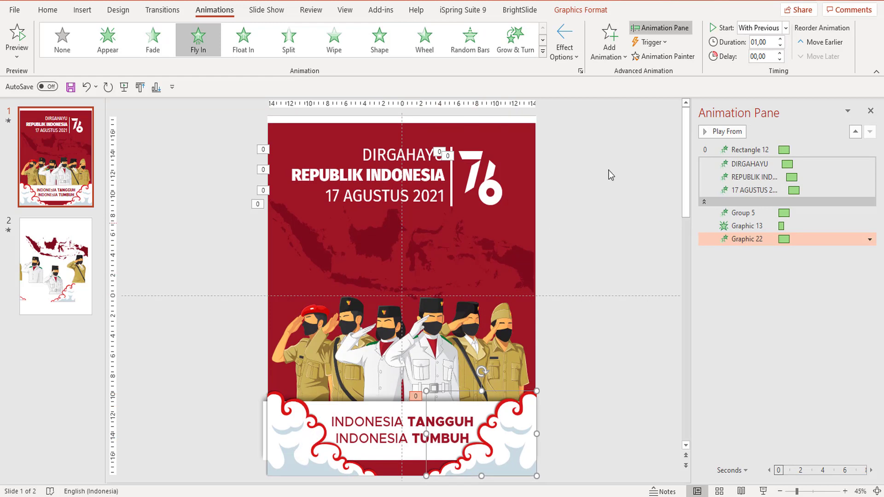
Copy the right cloud's Fly In animation to the left cloud ornament with Animation Painter and set its direction to From Left
{"action": "left_click", "coordinate": [665, 57]}
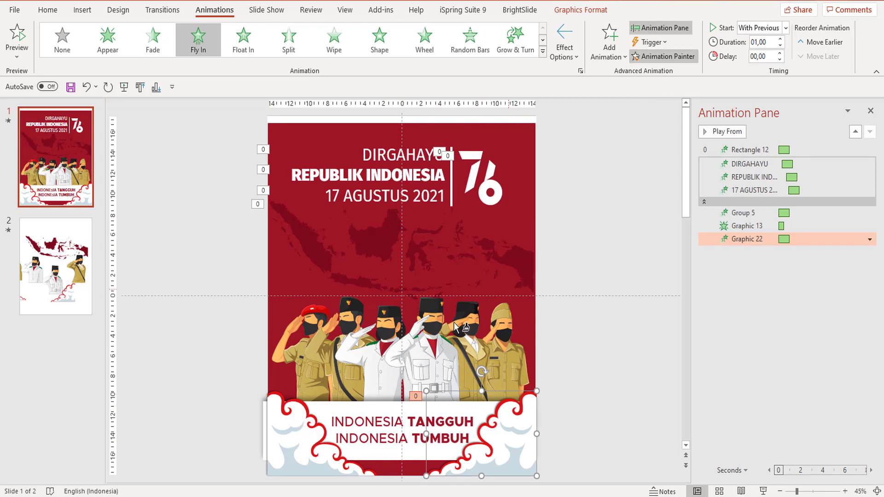
{"action": "left_click", "coordinate": [285, 441]}
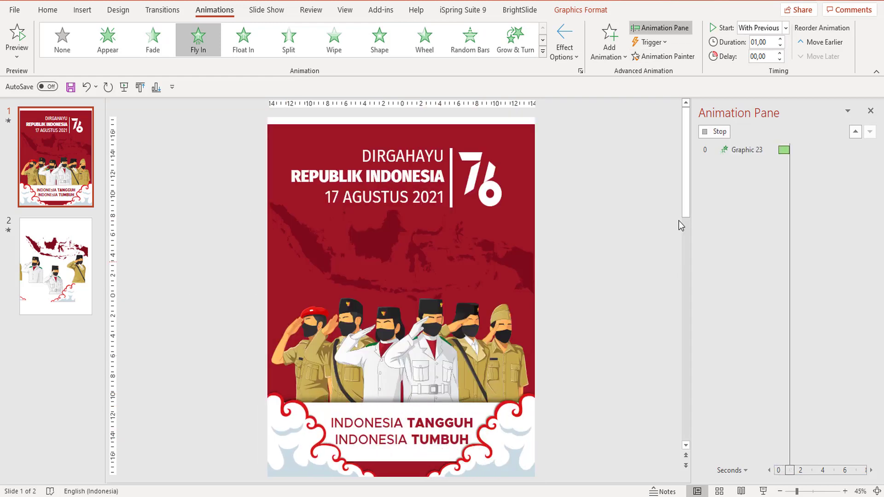
{"action": "left_click", "coordinate": [572, 56]}
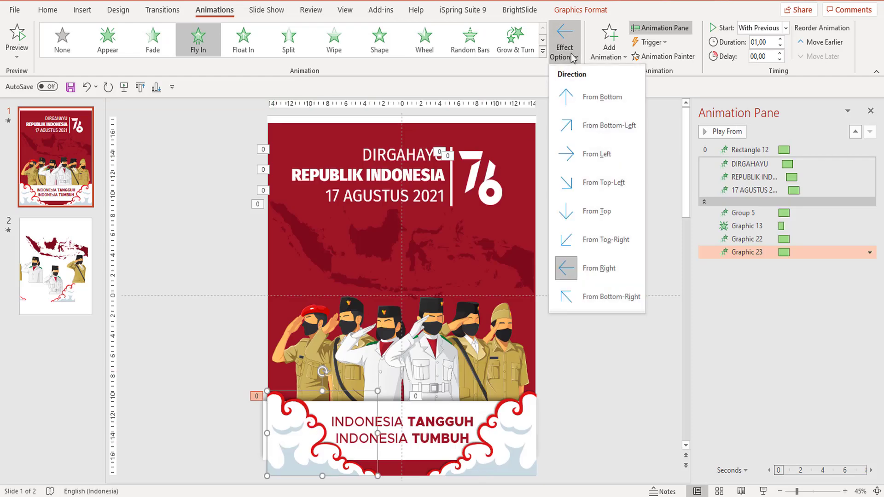
{"action": "left_click", "coordinate": [593, 159]}
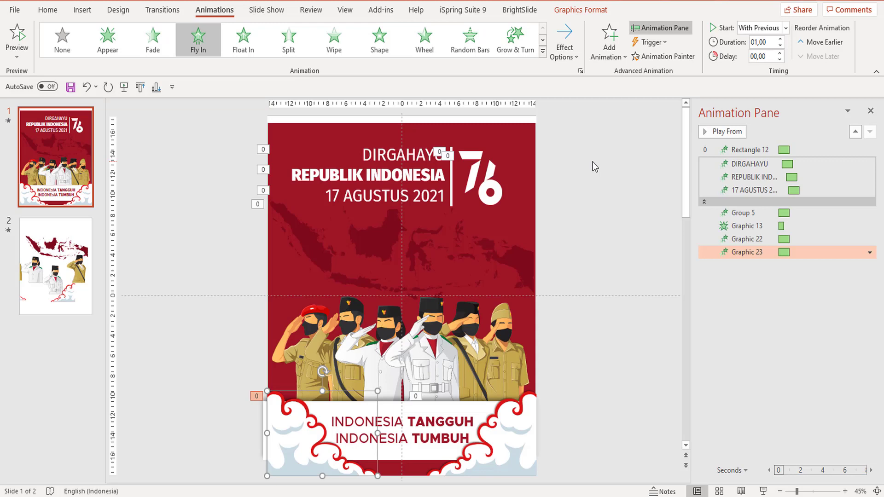
{"action": "left_click", "coordinate": [576, 364]}
Add a Zoom entrance to the white banner rectangle behind the slogan, starting With Previous, and preview it
{"action": "left_click", "coordinate": [464, 413]}
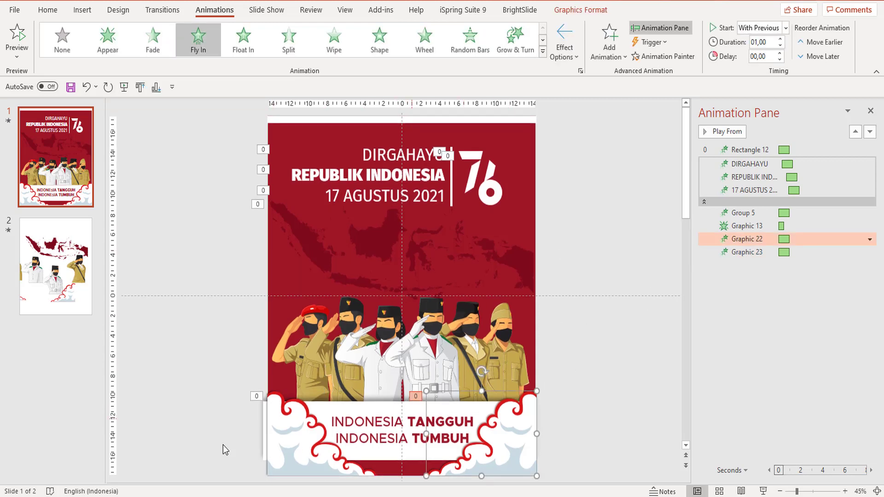
{"action": "left_click", "coordinate": [396, 410]}
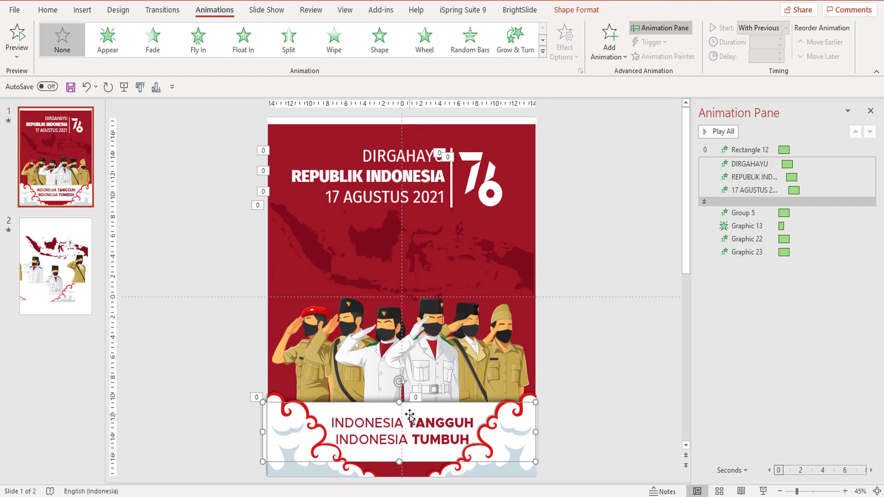
{"action": "left_click", "coordinate": [577, 376]}
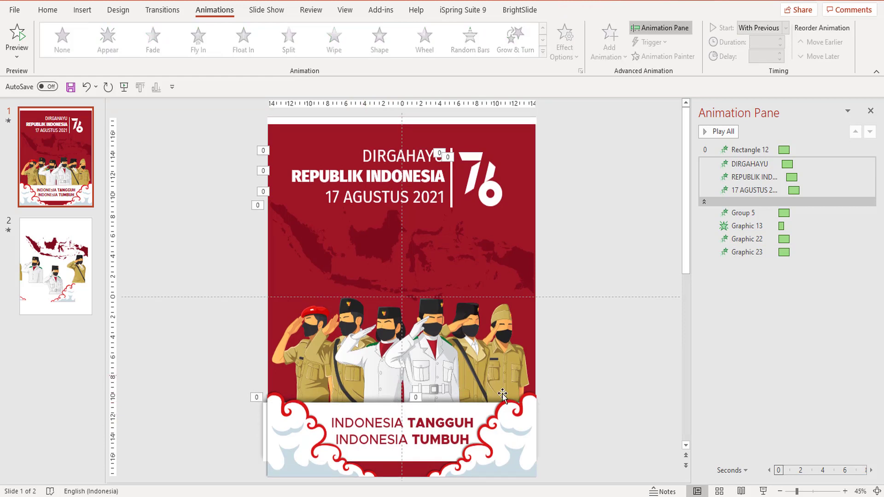
{"action": "left_click", "coordinate": [425, 404]}
{"action": "left_click", "coordinate": [386, 405]}
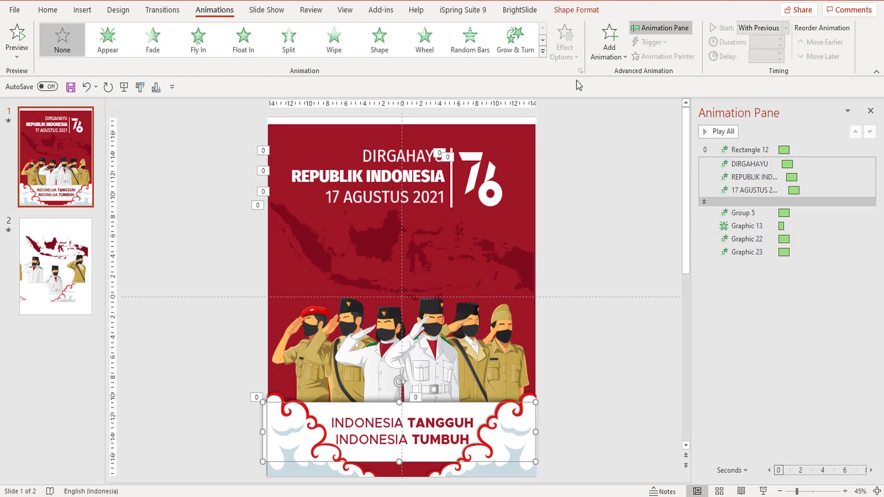
{"action": "left_click", "coordinate": [607, 56]}
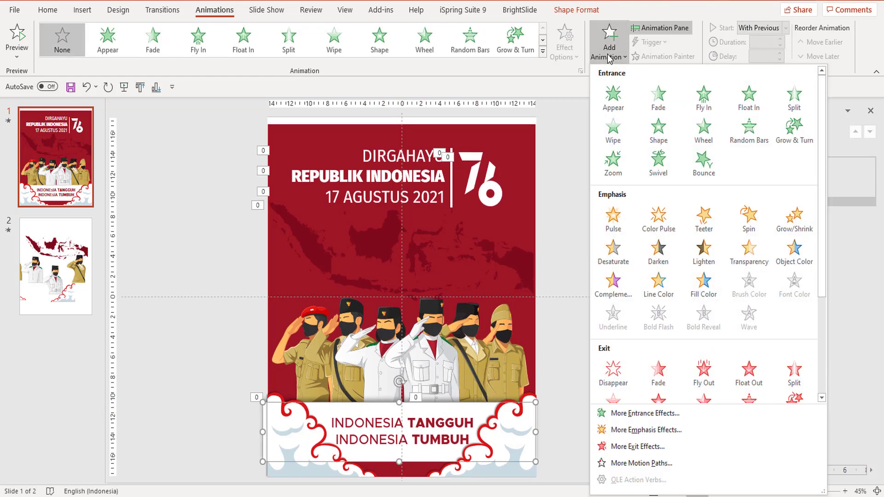
{"action": "left_click", "coordinate": [619, 165]}
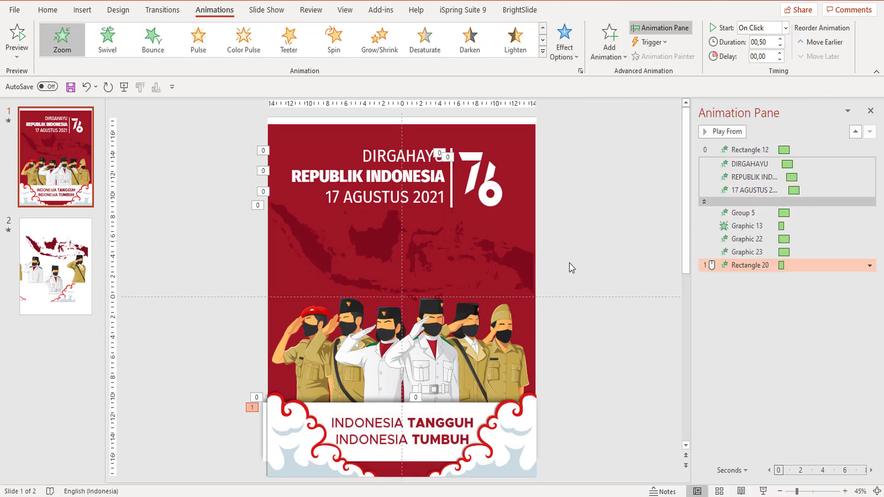
{"action": "left_click", "coordinate": [870, 266]}
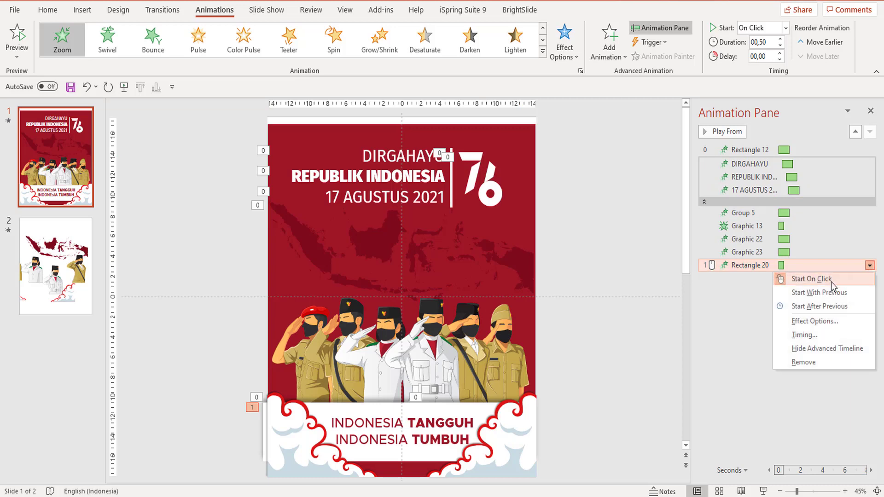
{"action": "left_click", "coordinate": [822, 293]}
{"action": "left_click", "coordinate": [712, 131]}
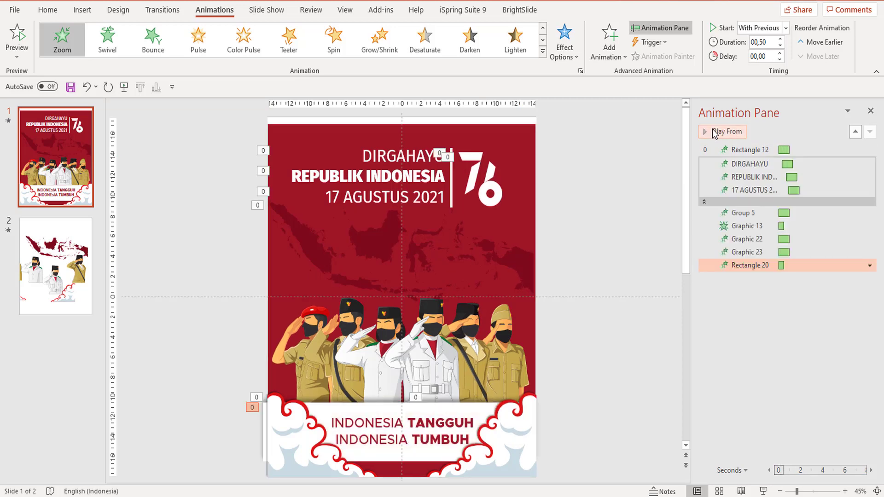
Add a Zoom entrance to the INDONESIA TANGGUH INDONESIA TUMBUH text box and set it to start With Previous
{"action": "left_click", "coordinate": [423, 415]}
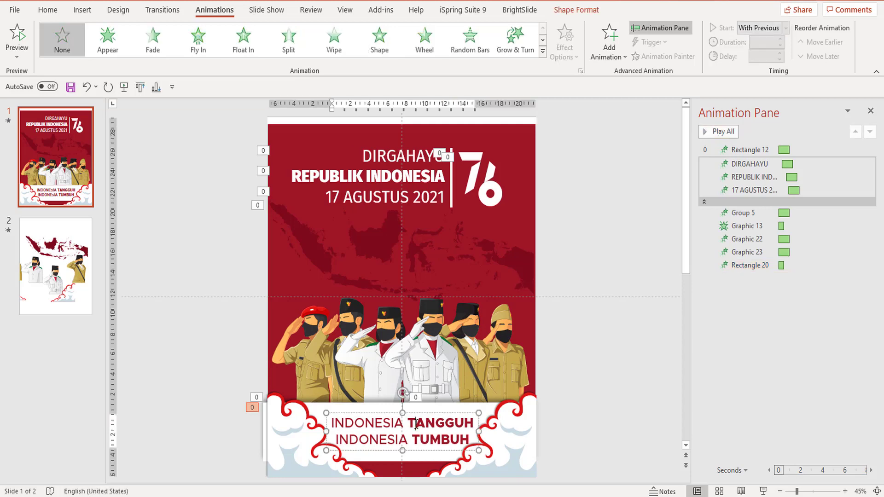
{"action": "left_click", "coordinate": [423, 413]}
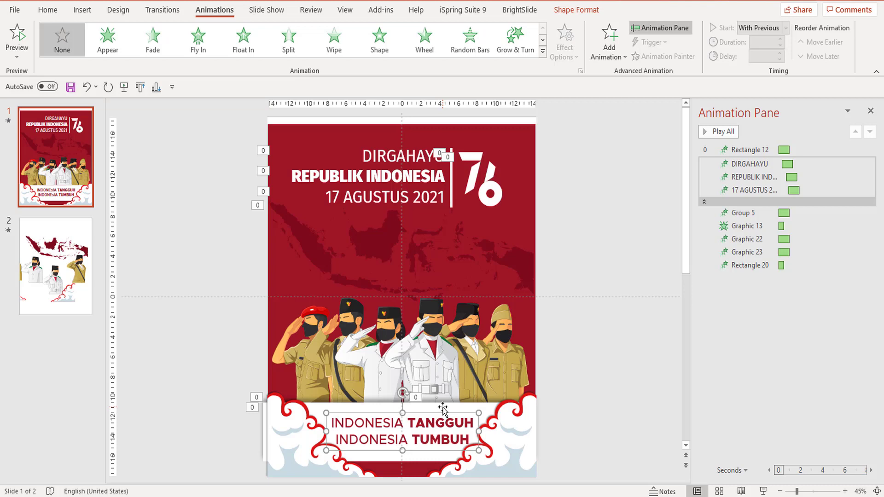
{"action": "left_click", "coordinate": [604, 58]}
{"action": "left_click", "coordinate": [607, 163]}
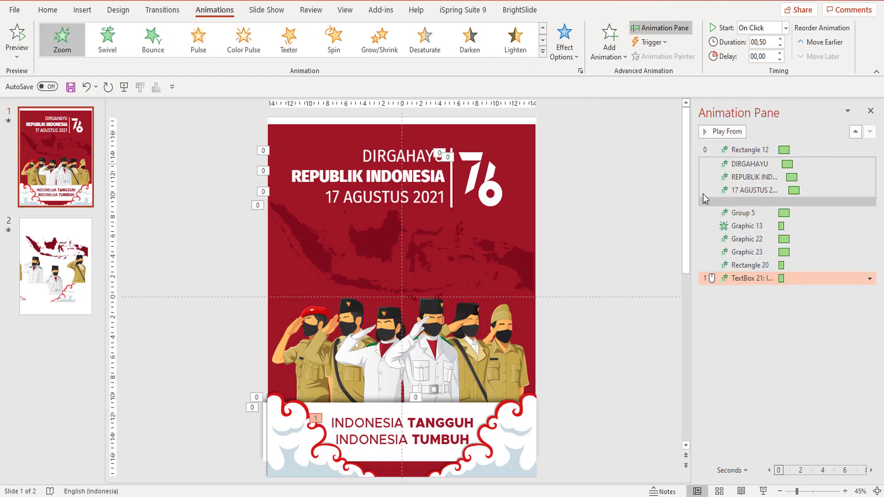
{"action": "left_click", "coordinate": [869, 278]}
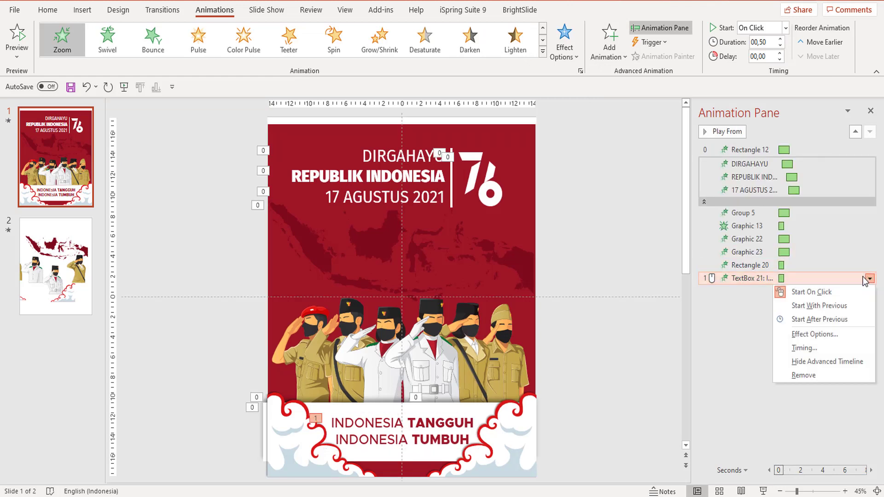
{"action": "left_click", "coordinate": [822, 306]}
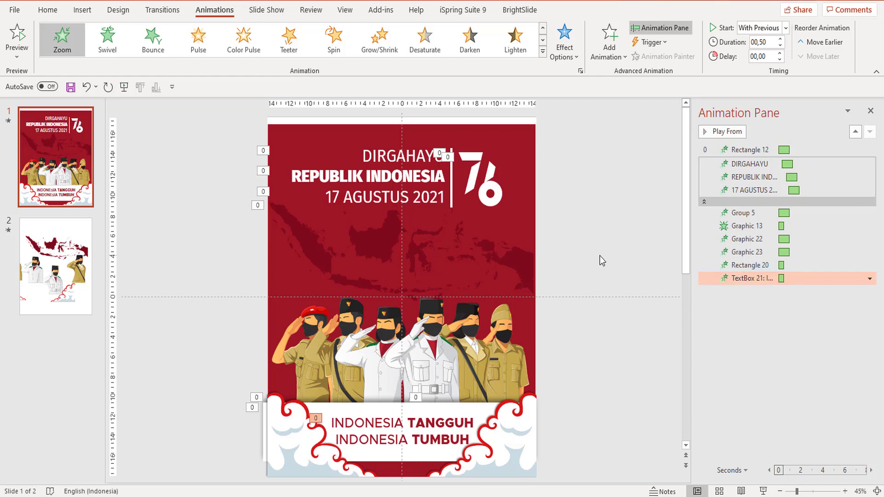
Preview the whole animation sequence from the vertical line's animation
{"action": "left_click", "coordinate": [634, 243]}
{"action": "left_click", "coordinate": [750, 149]}
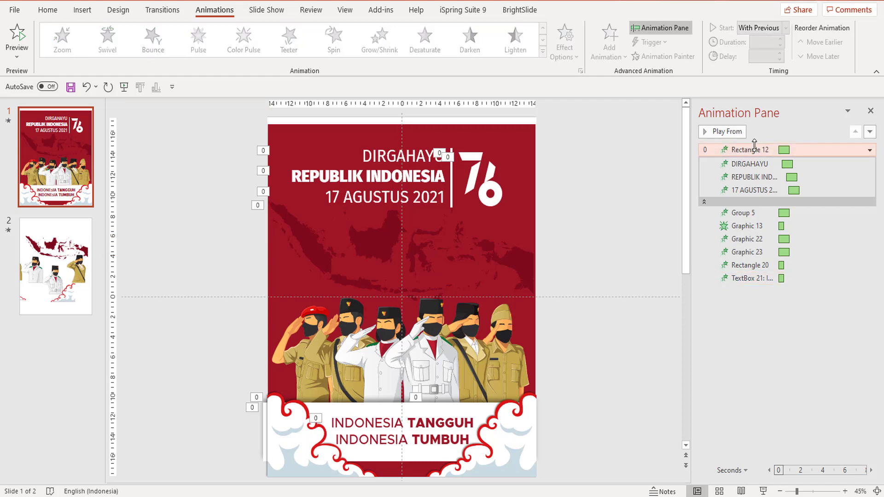
{"action": "left_click", "coordinate": [735, 133]}
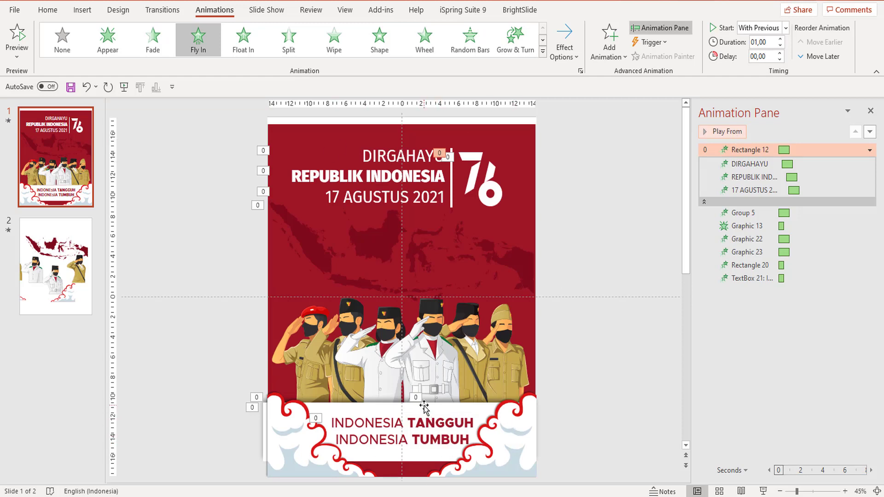
{"action": "left_click", "coordinate": [649, 357]}
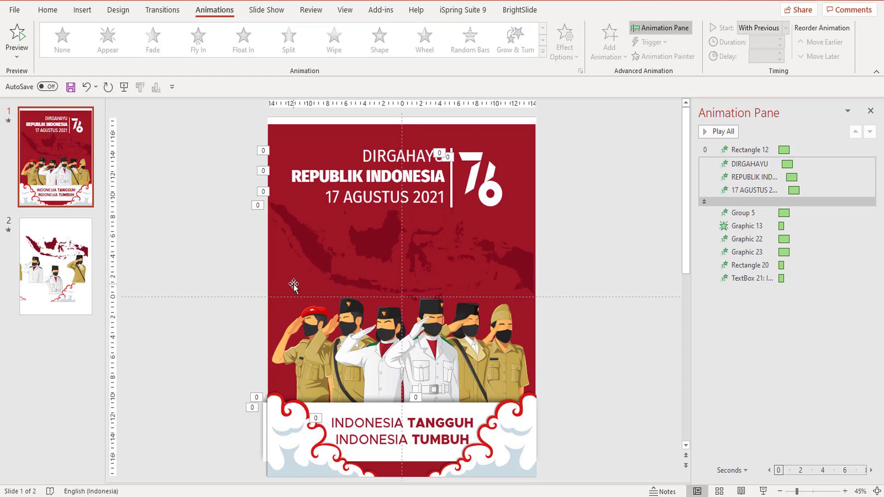
{"action": "left_click", "coordinate": [297, 343]}
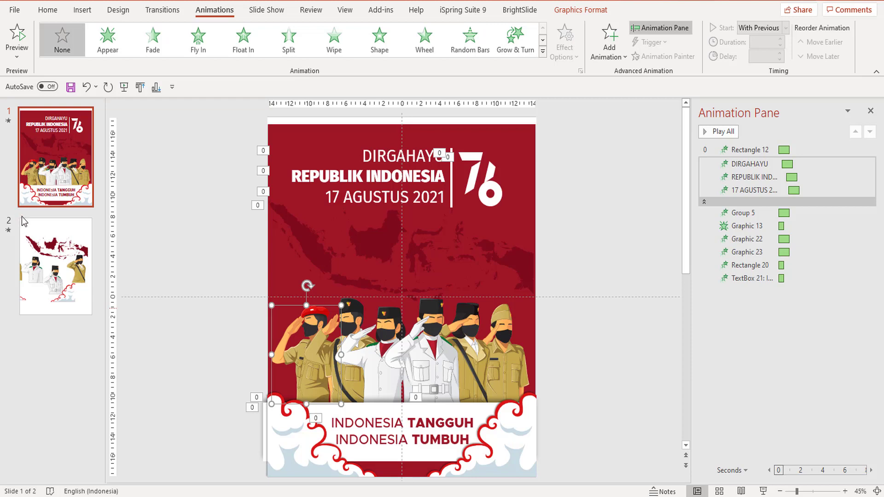
{"action": "left_click", "coordinate": [373, 384]}
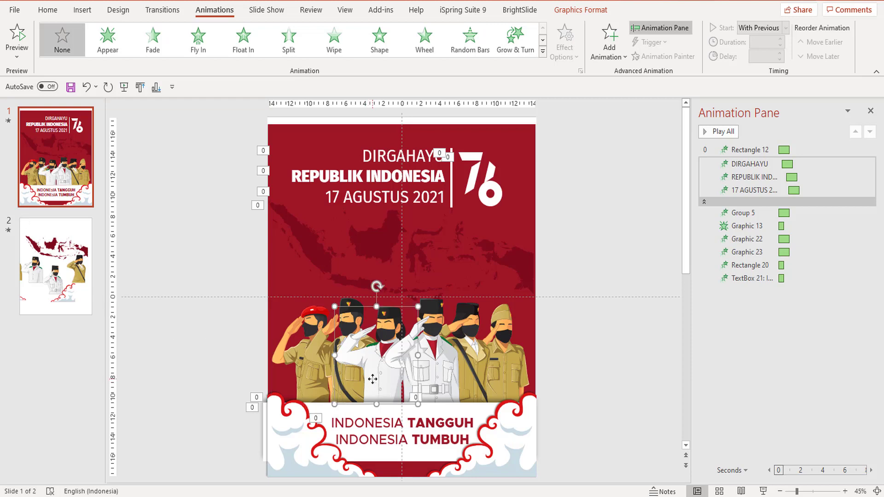
{"action": "left_click", "coordinate": [315, 351]}
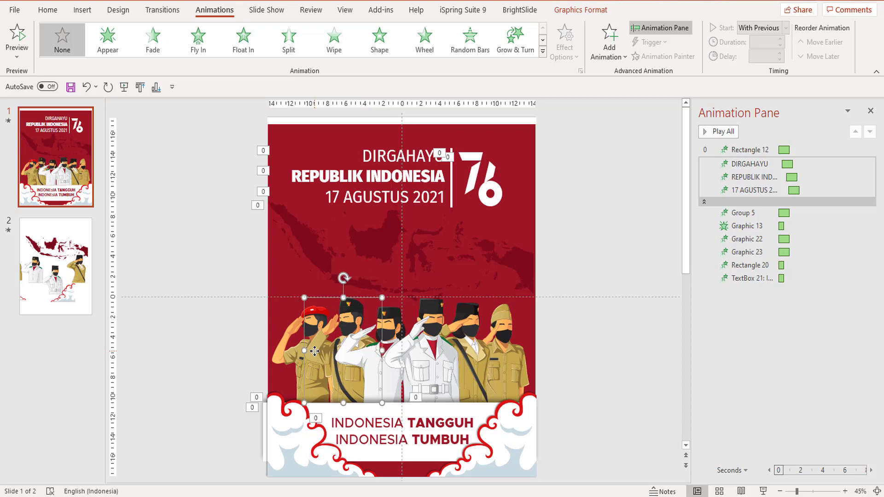
{"action": "left_click", "coordinate": [274, 352]}
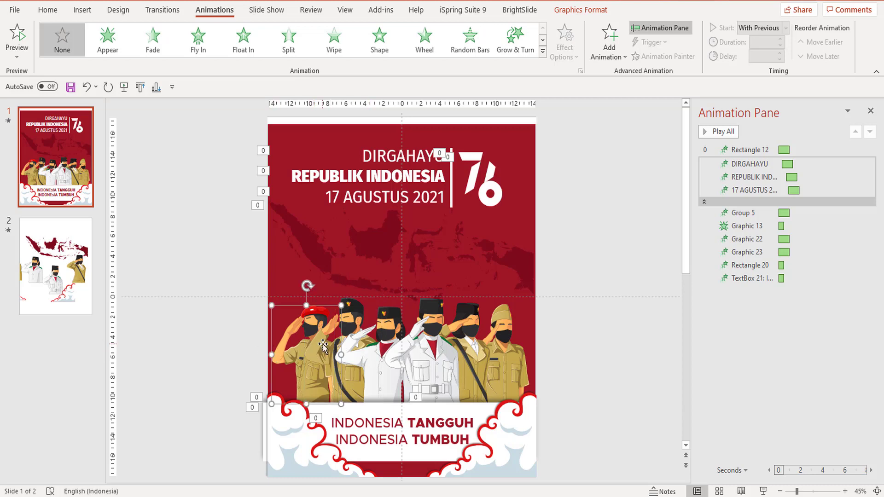
{"action": "left_click", "coordinate": [639, 330]}
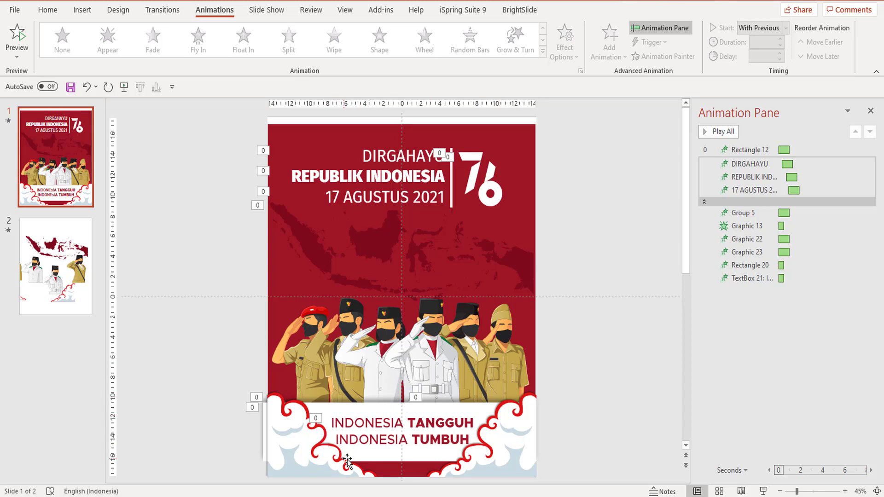
Copy the left cloud's Fly In animation to each of the three left saluting figures with Animation Painter, starting with the innermost
{"action": "left_click", "coordinate": [323, 465]}
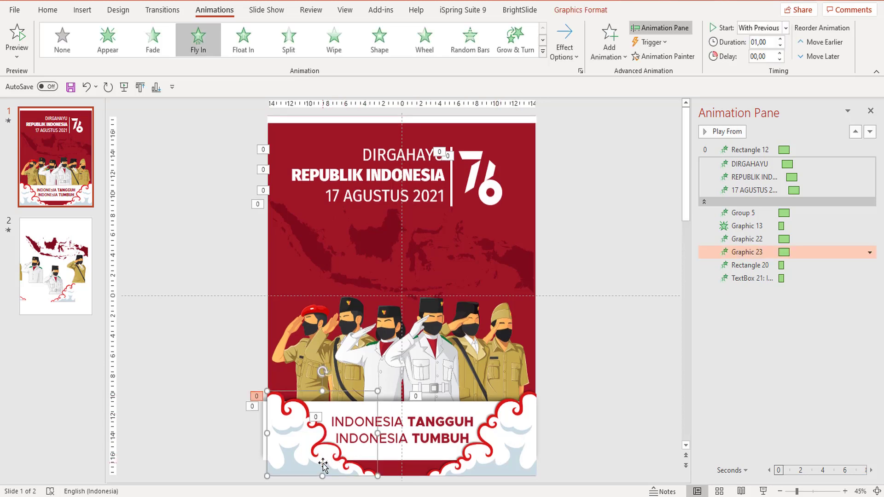
{"action": "left_click", "coordinate": [657, 59]}
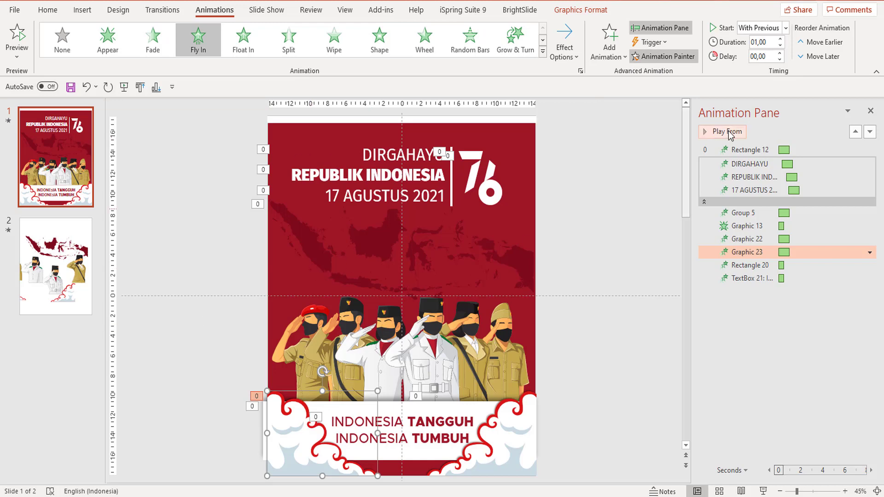
{"action": "left_click", "coordinate": [362, 363]}
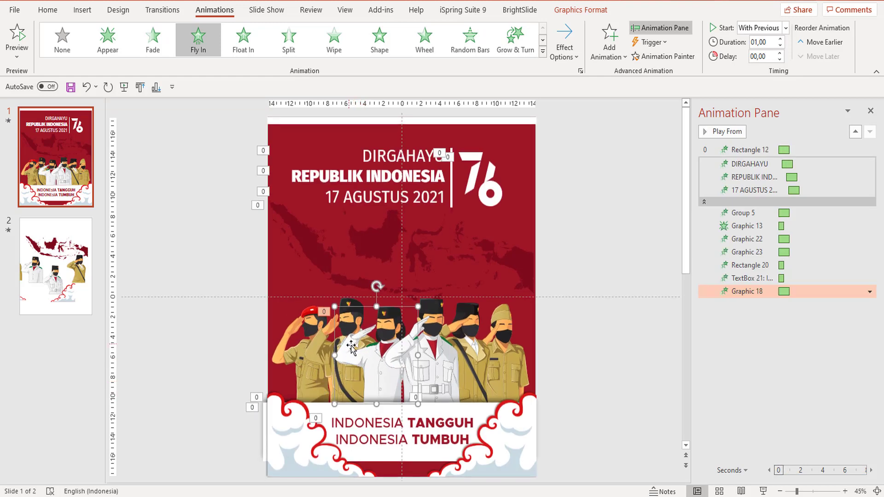
{"action": "left_click", "coordinate": [663, 56]}
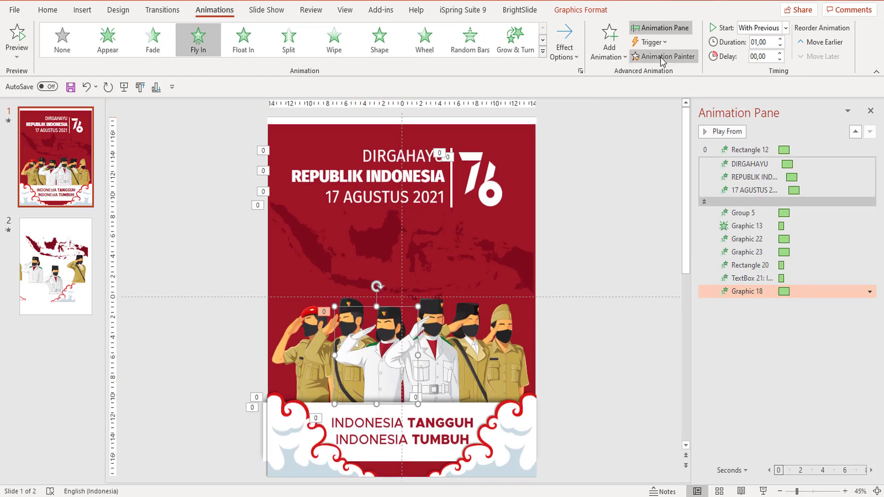
{"action": "left_click", "coordinate": [313, 352]}
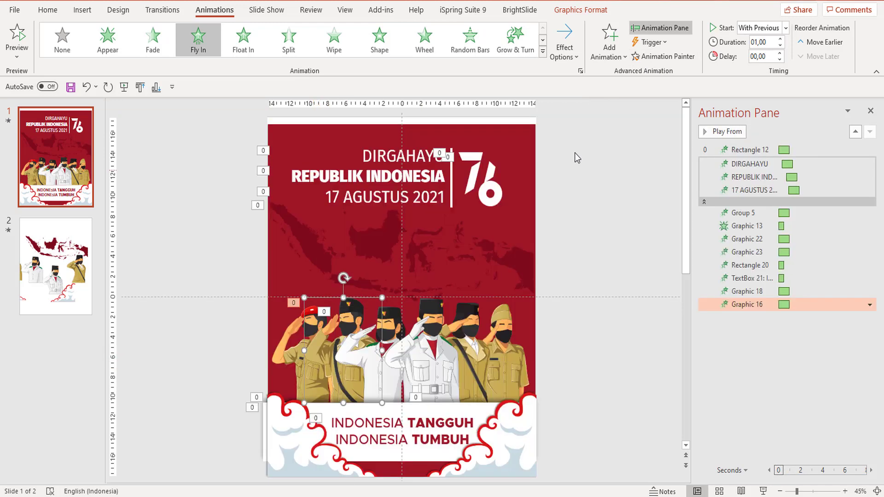
{"action": "left_click", "coordinate": [663, 56]}
{"action": "left_click", "coordinate": [283, 351]}
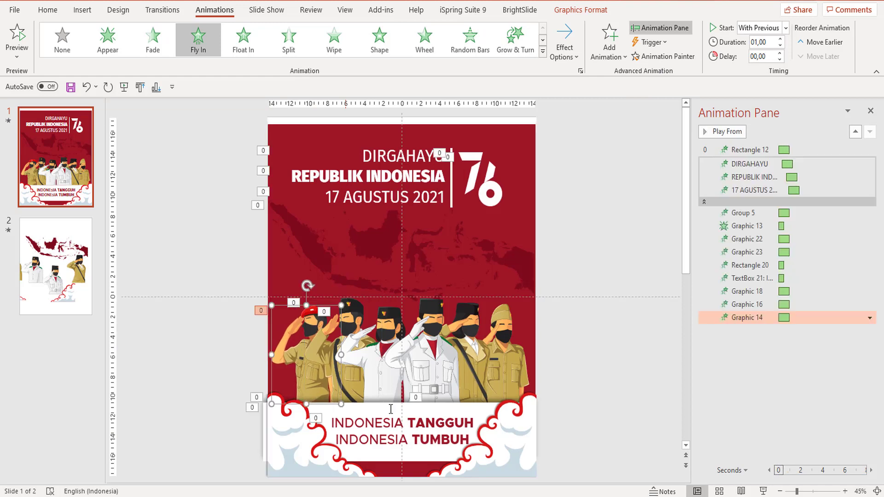
Copy the right cloud's Fly In animation to each of the three right saluting figures with Animation Painter, working outward from the centre
{"action": "left_click", "coordinate": [508, 458]}
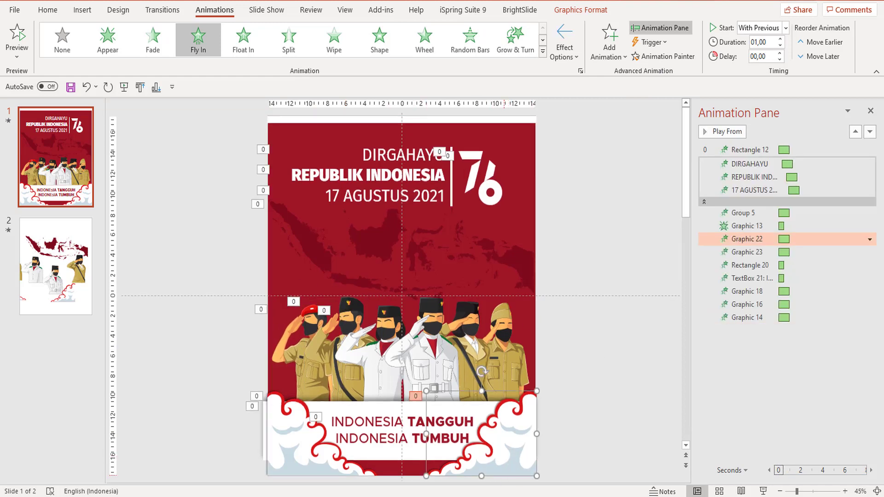
{"action": "left_click", "coordinate": [663, 57]}
{"action": "left_click", "coordinate": [414, 350]}
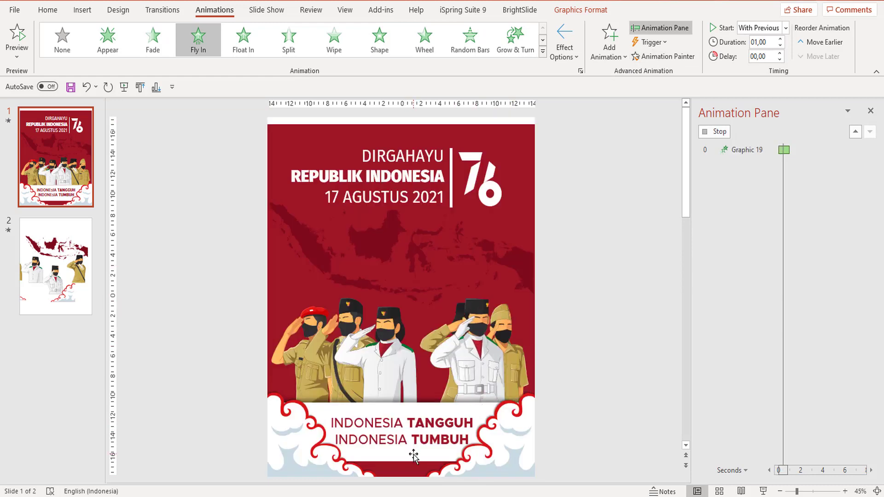
{"action": "left_click", "coordinate": [661, 56]}
{"action": "left_click", "coordinate": [467, 314]}
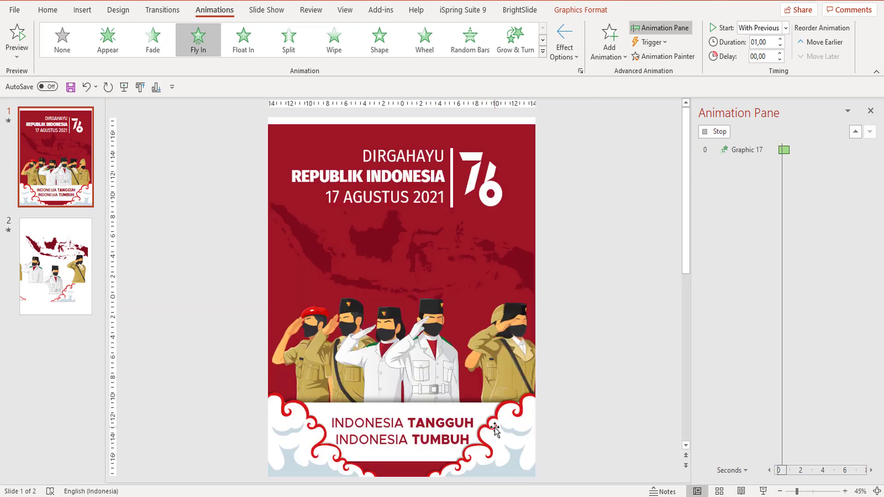
{"action": "left_click", "coordinate": [663, 57]}
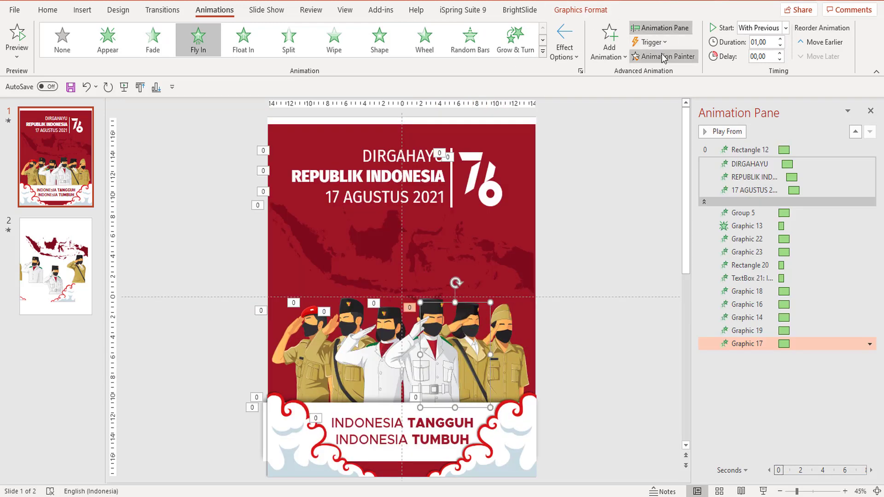
{"action": "left_click", "coordinate": [513, 357]}
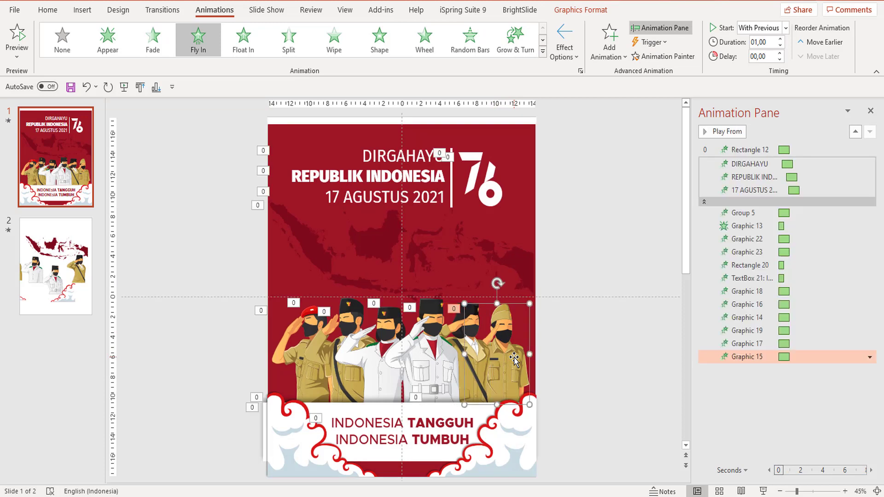
{"action": "left_click", "coordinate": [573, 187]}
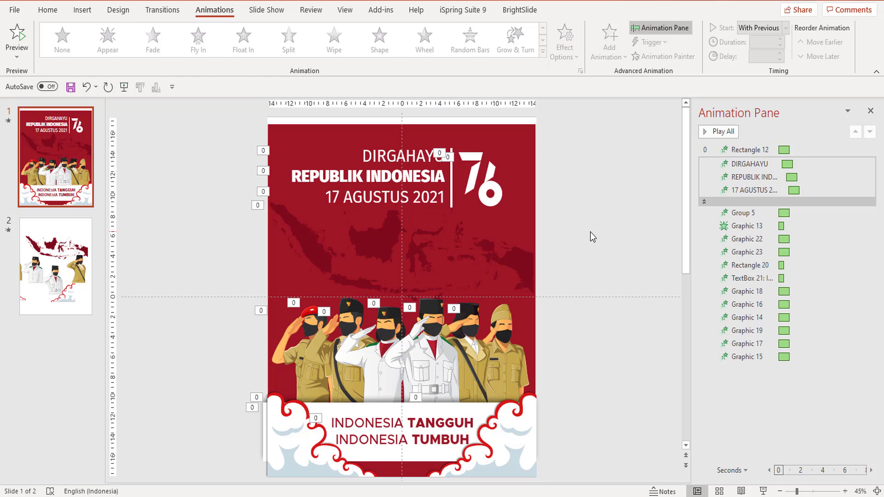
Preview the whole animation sequence from the vertical line, and check which entries belong to the title text and the 76 logo
{"action": "left_click", "coordinate": [751, 150]}
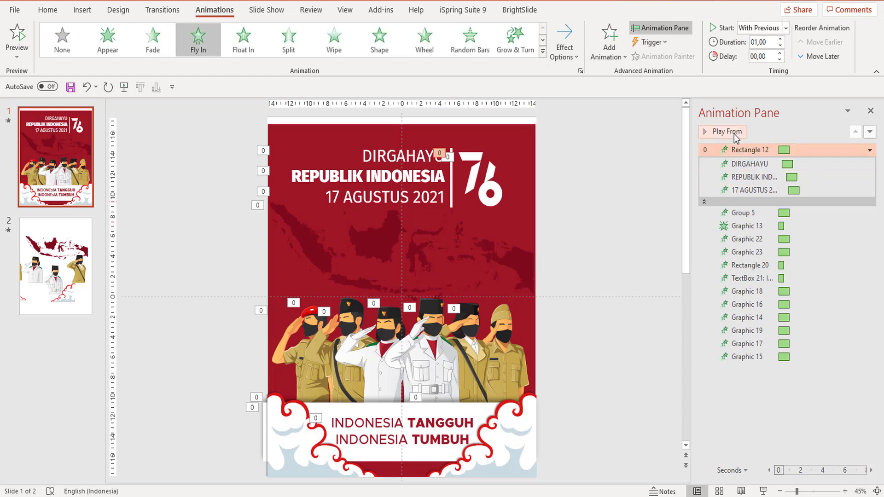
{"action": "left_click", "coordinate": [736, 136]}
{"action": "left_click", "coordinate": [373, 158]}
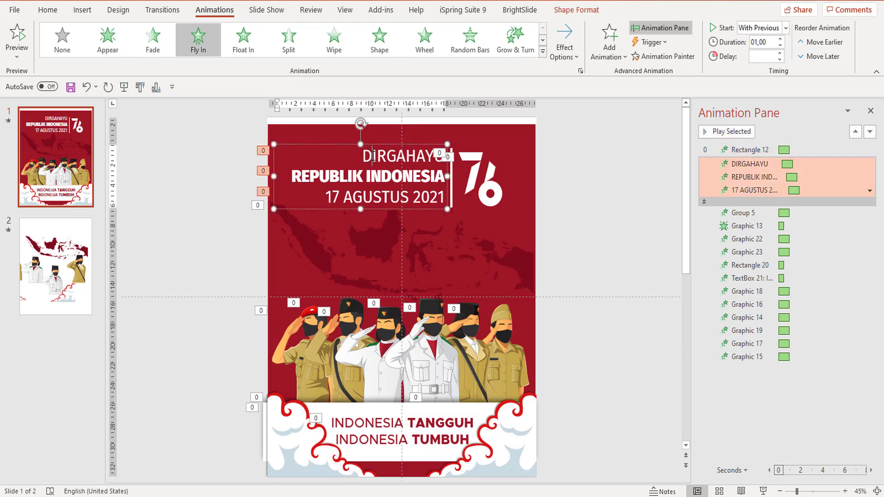
{"action": "left_click", "coordinate": [472, 171]}
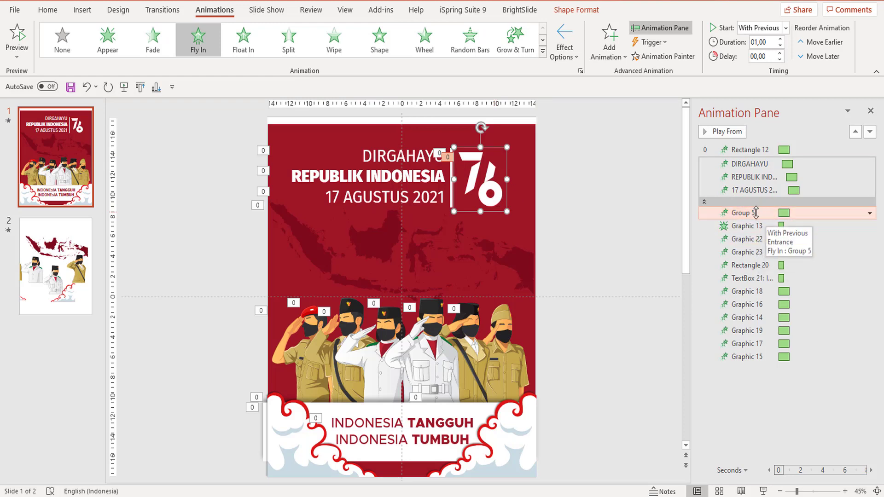
{"action": "left_click", "coordinate": [572, 249]}
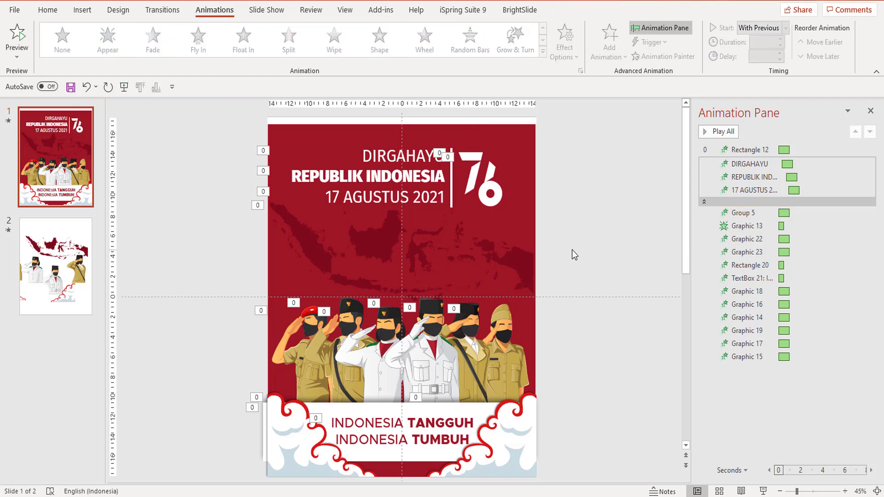
Delay the start of the left cloud's Fly In animation slightly on the timeline
{"action": "left_click", "coordinate": [286, 441]}
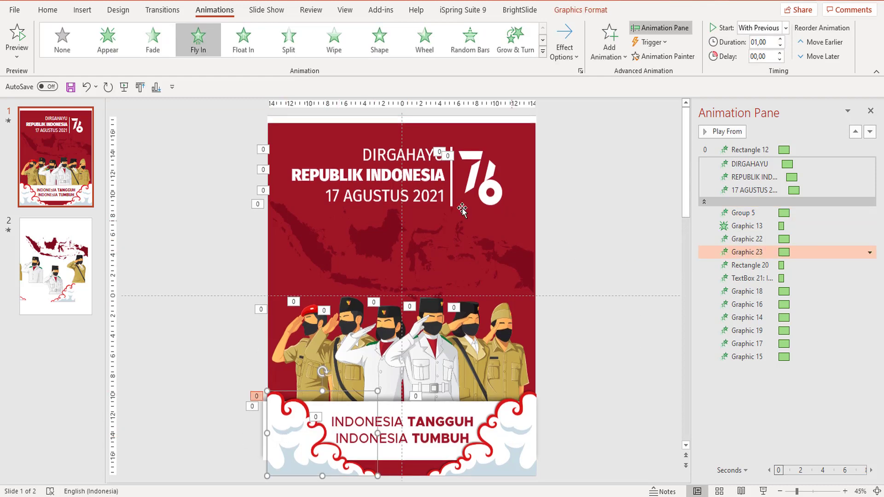
{"action": "left_click", "coordinate": [493, 193]}
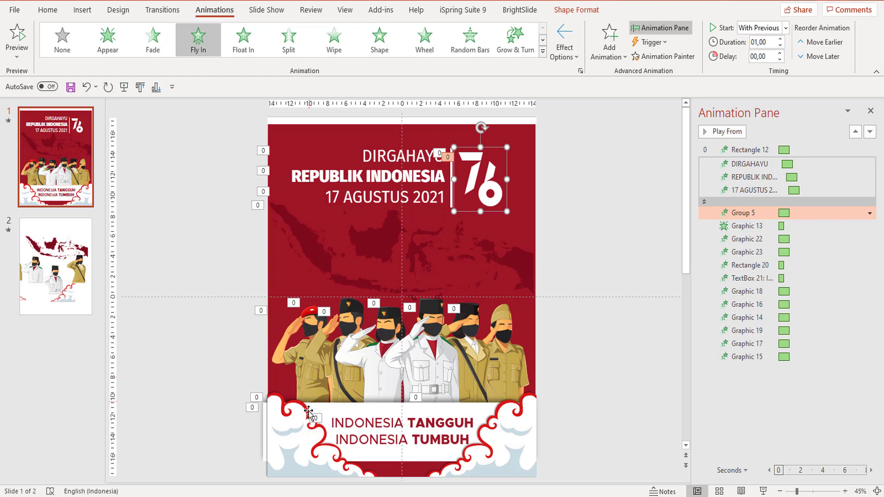
{"action": "left_click", "coordinate": [297, 435]}
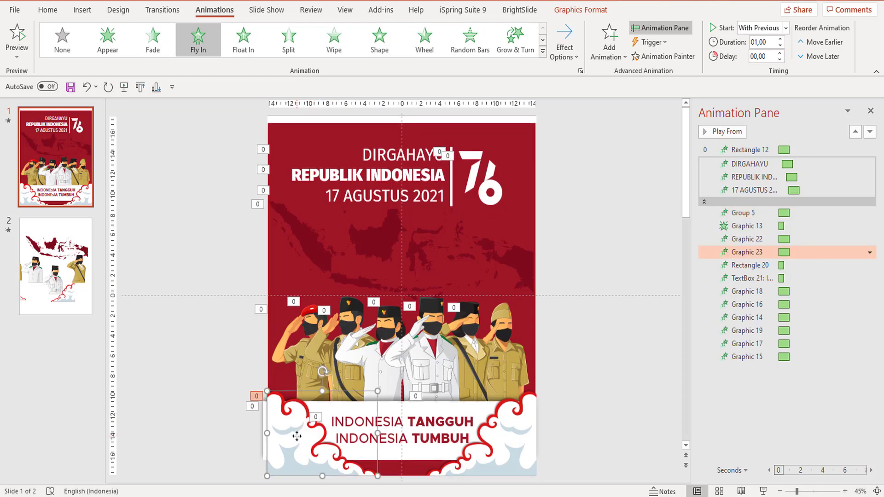
{"action": "left_click_drag", "start_coordinate": [784, 253], "coordinate": [788, 254]}
Delay the Indonesia map's Fade animation on the timeline so it starts at 0.2 s
{"action": "left_click", "coordinate": [488, 199]}
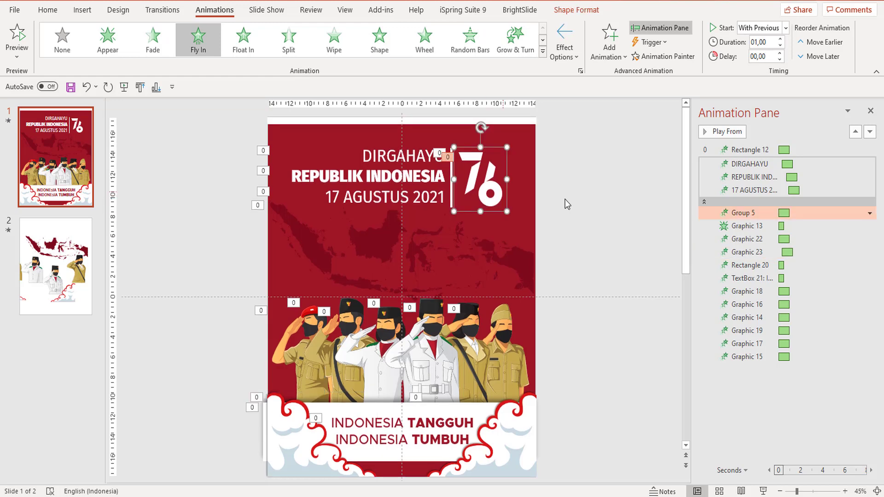
{"action": "left_click", "coordinate": [758, 226]}
{"action": "left_click", "coordinate": [613, 266]}
{"action": "left_click", "coordinate": [747, 226]}
{"action": "left_click", "coordinate": [389, 233]}
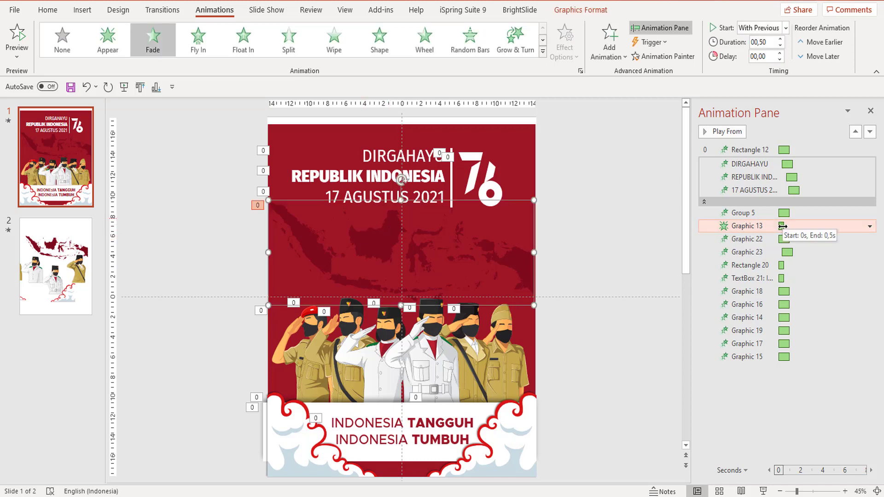
{"action": "left_click_drag", "start_coordinate": [781, 227], "coordinate": [783, 228]}
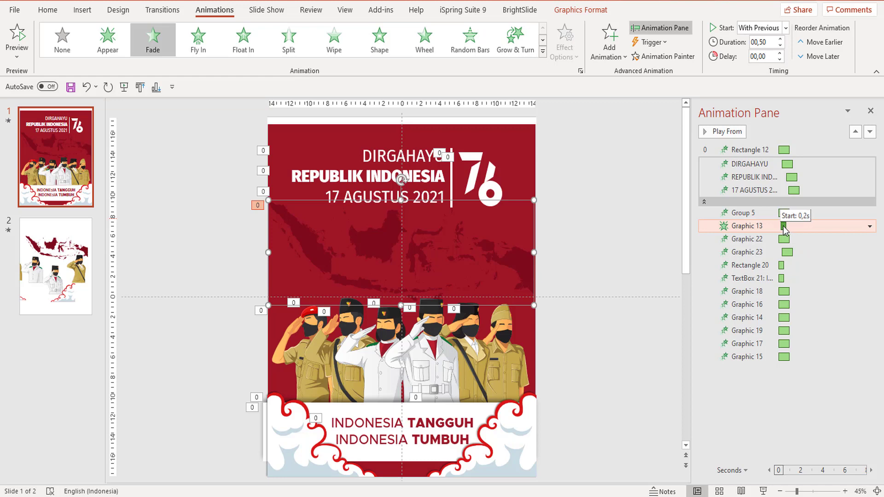
Delay the right cloud's Fly In to start at 0.6 s and the left cloud's to 0.9 s
{"action": "left_click", "coordinate": [753, 240]}
{"action": "left_click", "coordinate": [515, 425]}
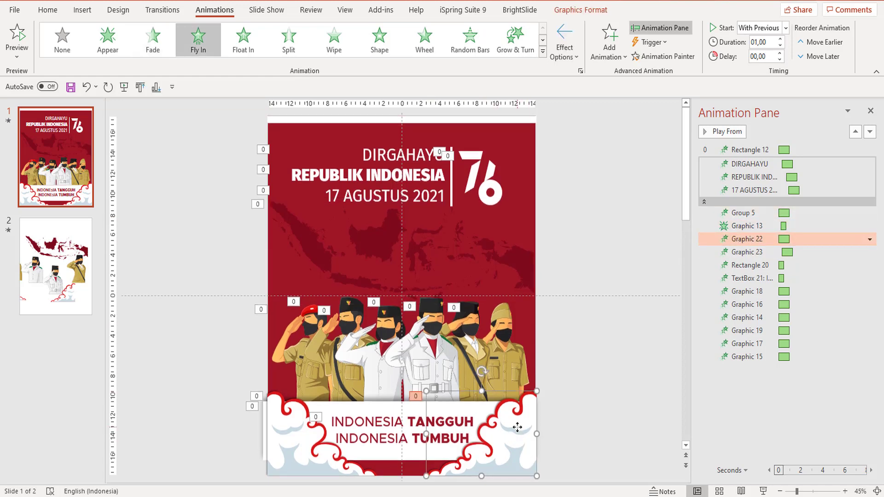
{"action": "left_click_drag", "start_coordinate": [448, 420], "coordinate": [522, 421]}
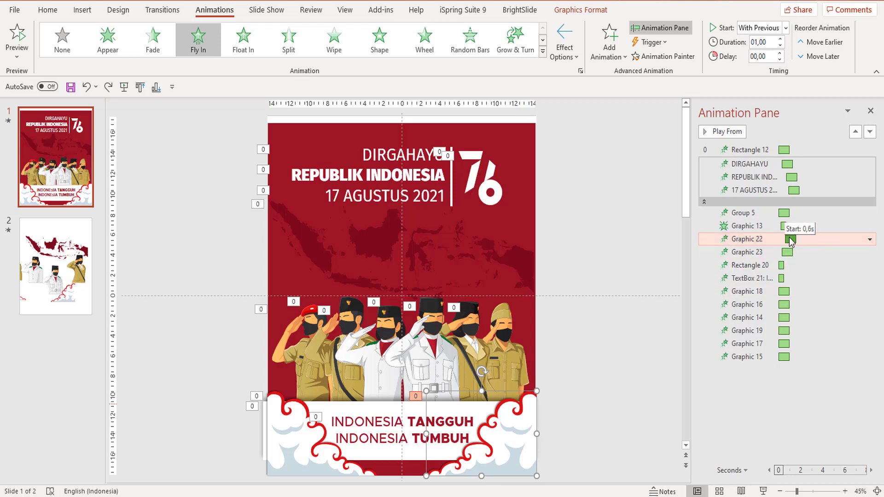
{"action": "left_click_drag", "start_coordinate": [789, 236], "coordinate": [794, 252]}
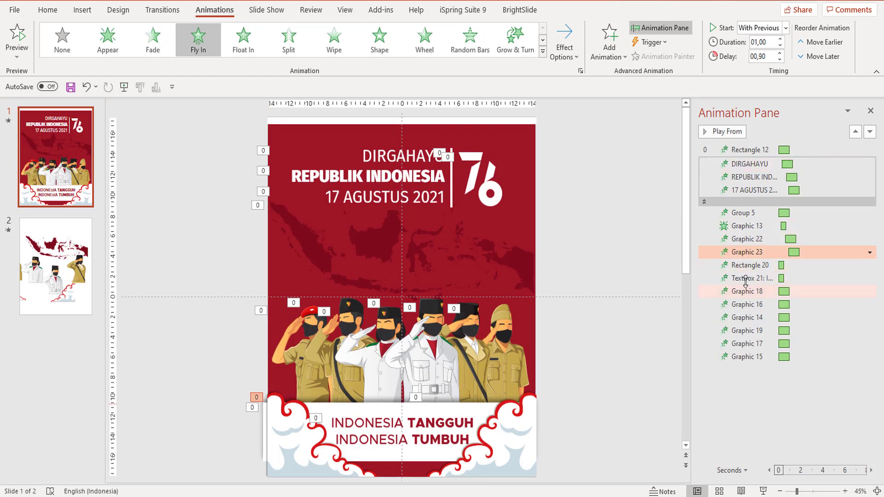
Stagger the starts of the banner, slogan and six saluting figures on the timeline, delaying the rightmost figure to 3.8 s
{"action": "left_click_drag", "start_coordinate": [781, 268], "coordinate": [818, 300]}
{"action": "left_click_drag", "start_coordinate": [784, 317], "coordinate": [836, 355]}
{"action": "left_click", "coordinate": [784, 357]}
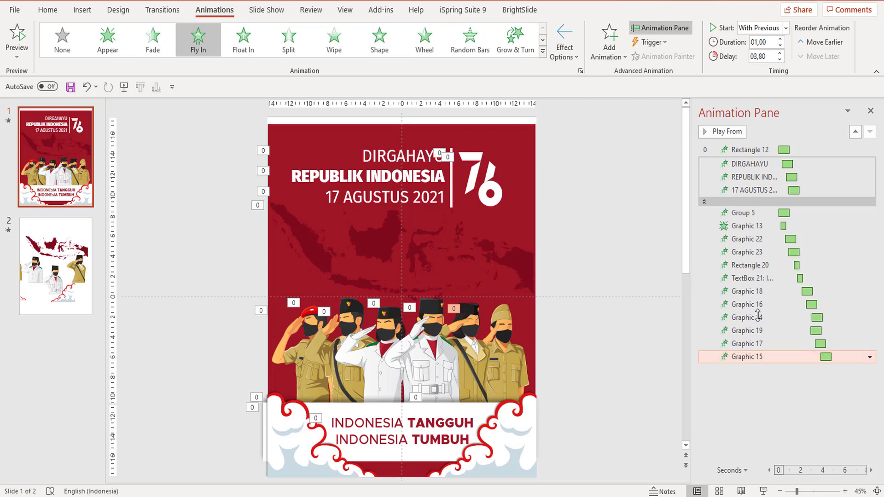
Identify the figure behind the Graphic 18 animation by moving the white-uniformed woman upward, then undo the move
{"action": "left_click", "coordinate": [788, 292]}
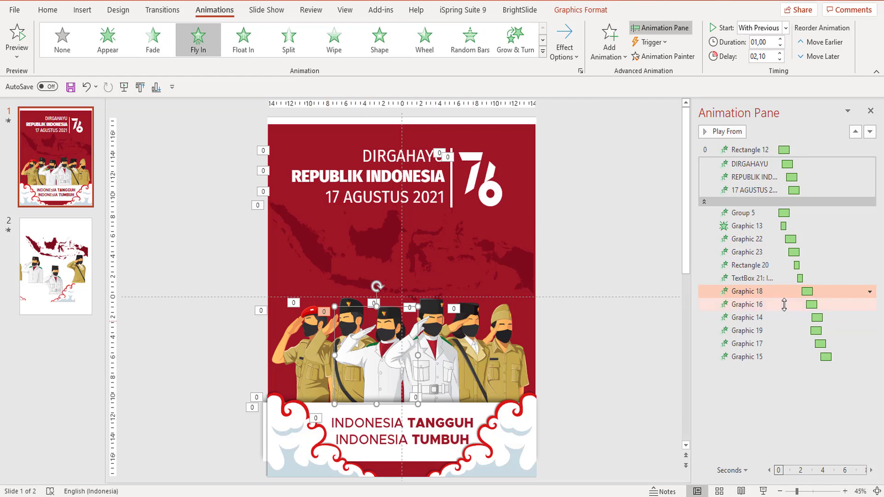
{"action": "left_click", "coordinate": [757, 308]}
{"action": "left_click", "coordinate": [756, 296]}
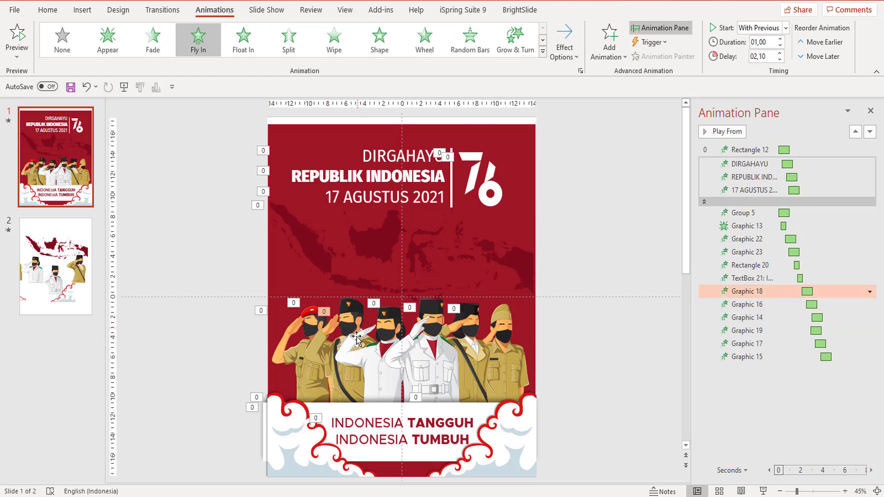
{"action": "left_click_drag", "start_coordinate": [343, 347], "coordinate": [365, 278]}
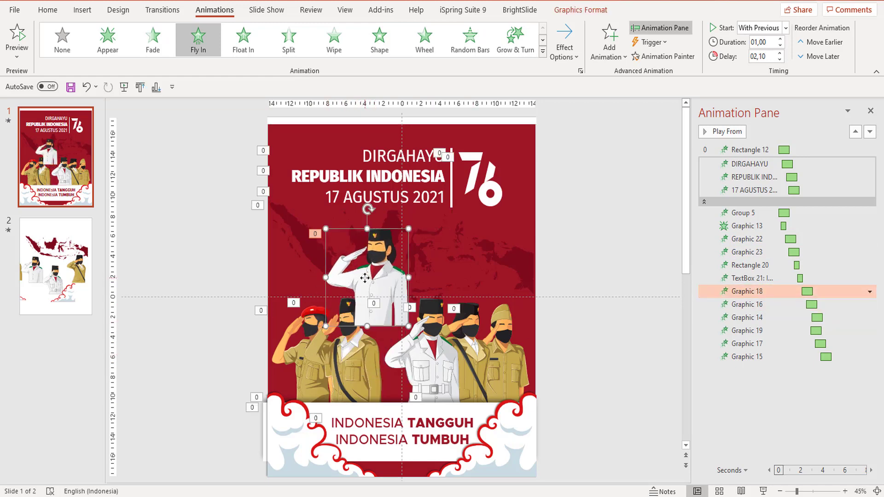
{"action": "key", "text": "ctrl+z"}
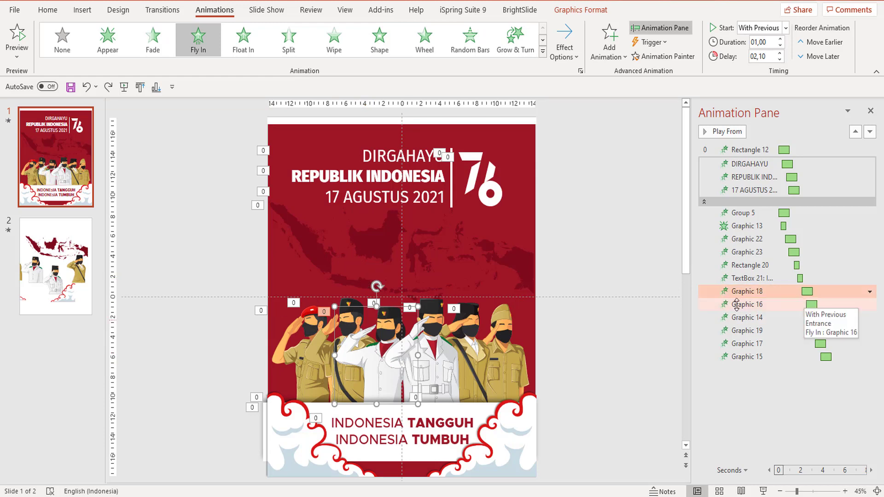
Start the white-uniformed man's Fly In at 2.6 s, the neighbouring woman's at 3.2 s and the rightmost figure's at 3.5 s, and play the whole sequence
{"action": "left_click", "coordinate": [320, 346]}
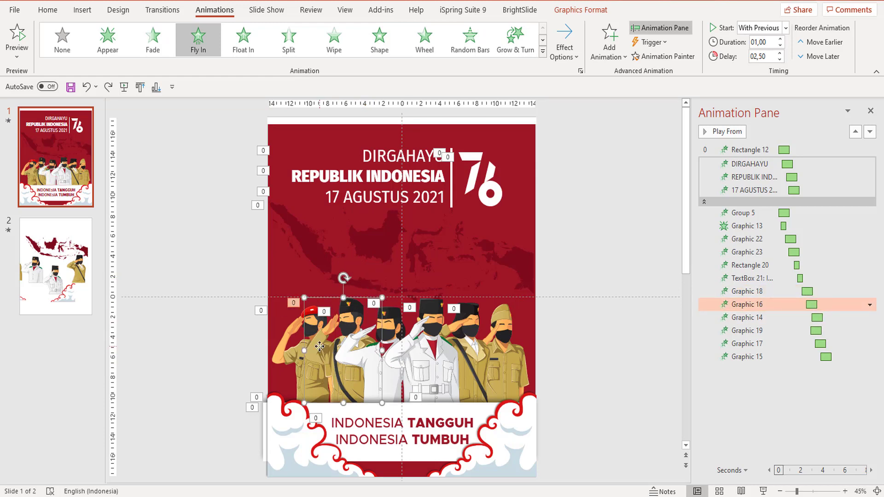
{"action": "left_click", "coordinate": [284, 346]}
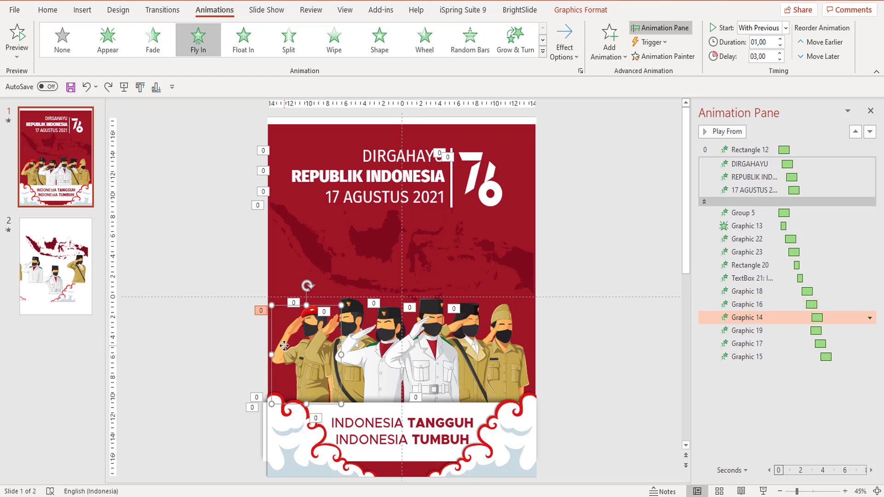
{"action": "left_click", "coordinate": [436, 355]}
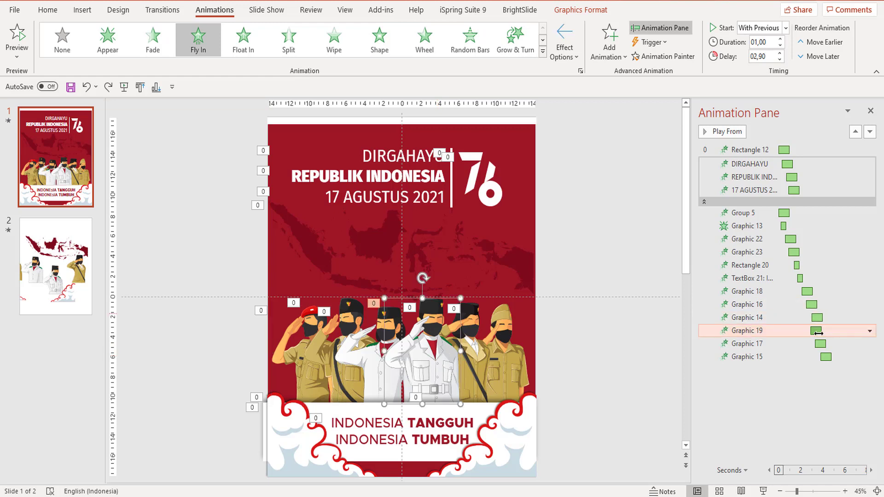
{"action": "left_click", "coordinate": [374, 365]}
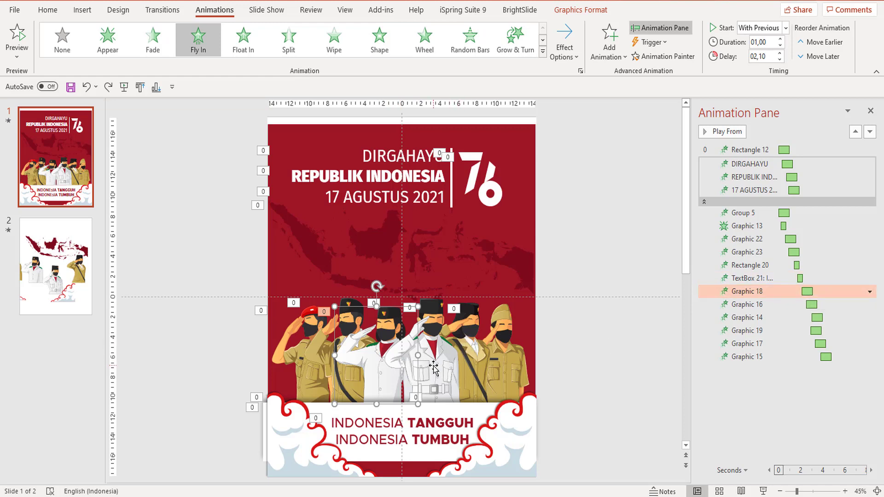
{"action": "left_click", "coordinate": [816, 330]}
{"action": "left_click_drag", "start_coordinate": [814, 332], "coordinate": [814, 331]}
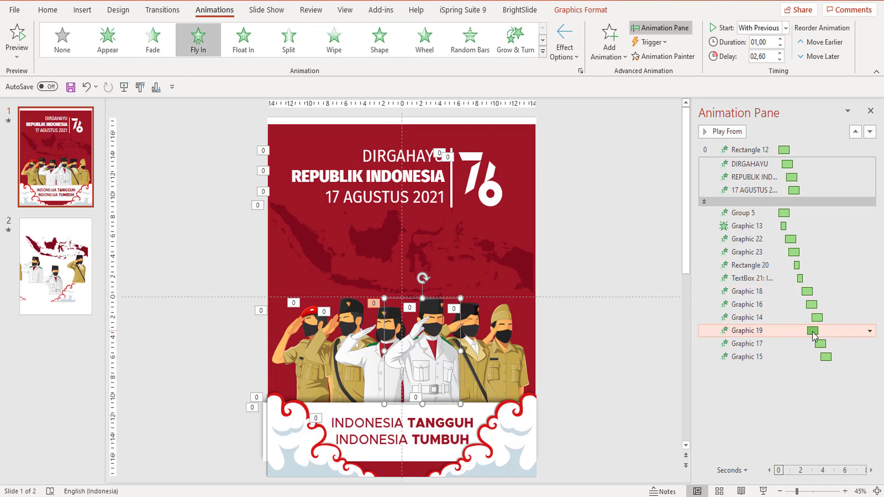
{"action": "left_click", "coordinate": [820, 344]}
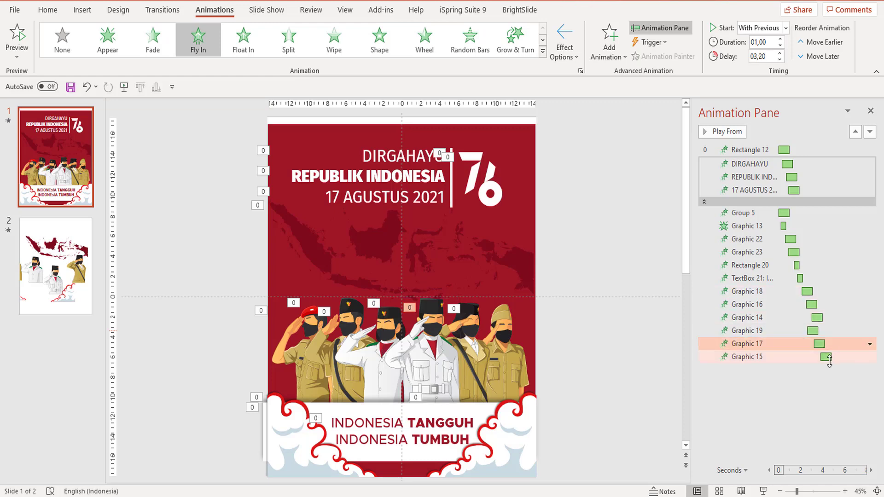
{"action": "left_click_drag", "start_coordinate": [827, 358], "coordinate": [824, 359]}
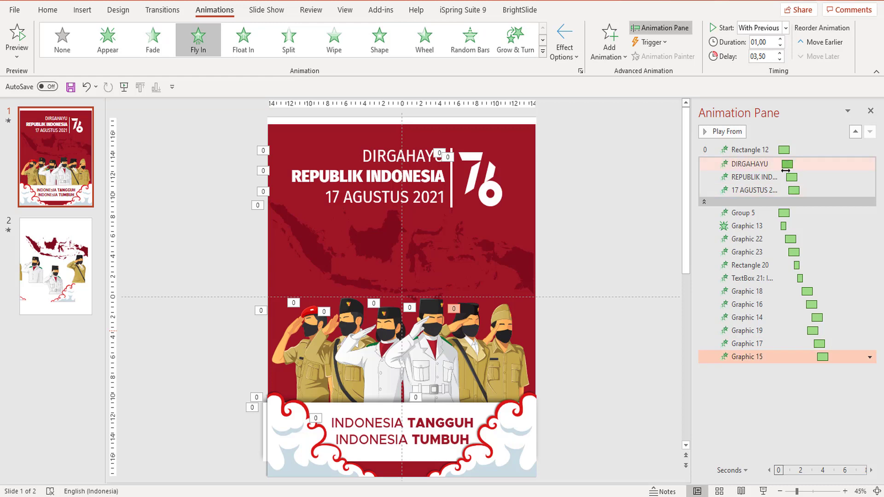
{"action": "left_click", "coordinate": [746, 150]}
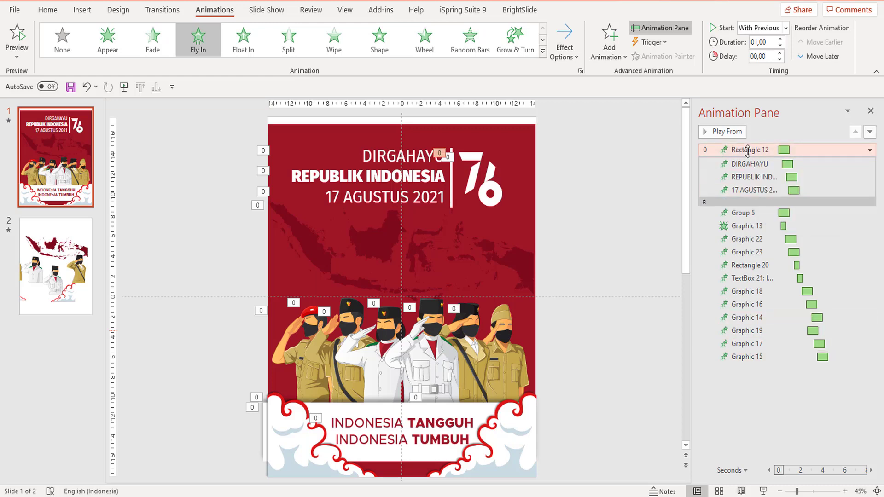
{"action": "left_click", "coordinate": [725, 132]}
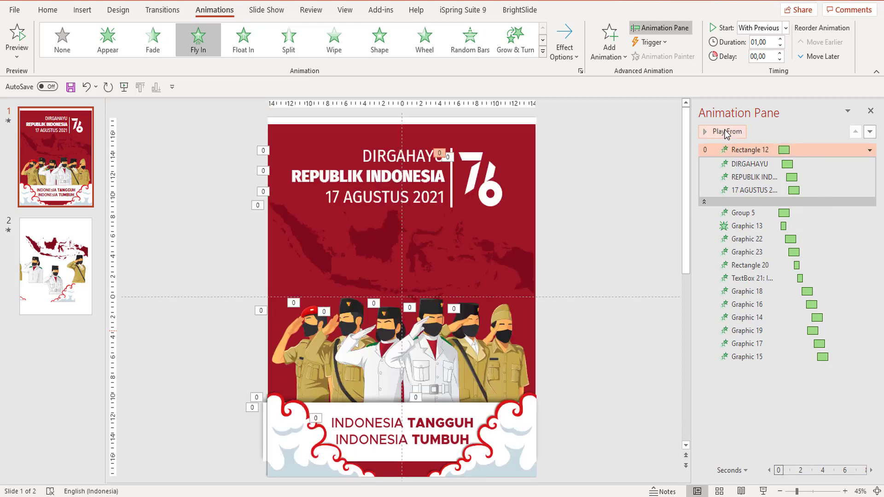
Group the slogan text box's Zoom animation by paragraph so its two lines animate separately, and preview the slide in Reading View
{"action": "left_click", "coordinate": [433, 423]}
{"action": "left_click", "coordinate": [391, 420]}
{"action": "left_click", "coordinate": [395, 413]}
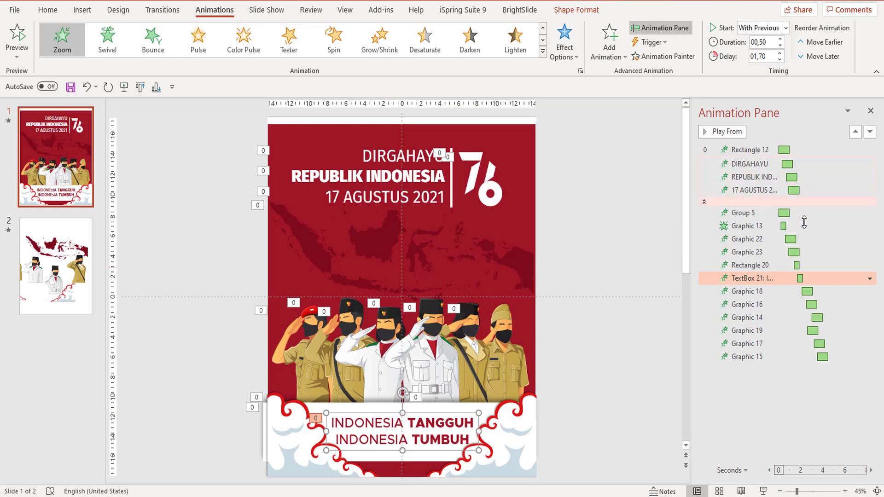
{"action": "left_click", "coordinate": [869, 279]}
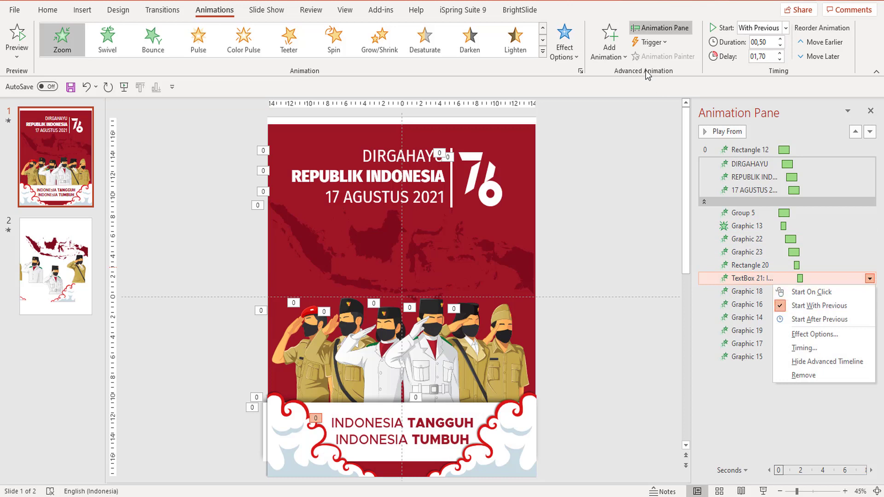
{"action": "left_click", "coordinate": [803, 332]}
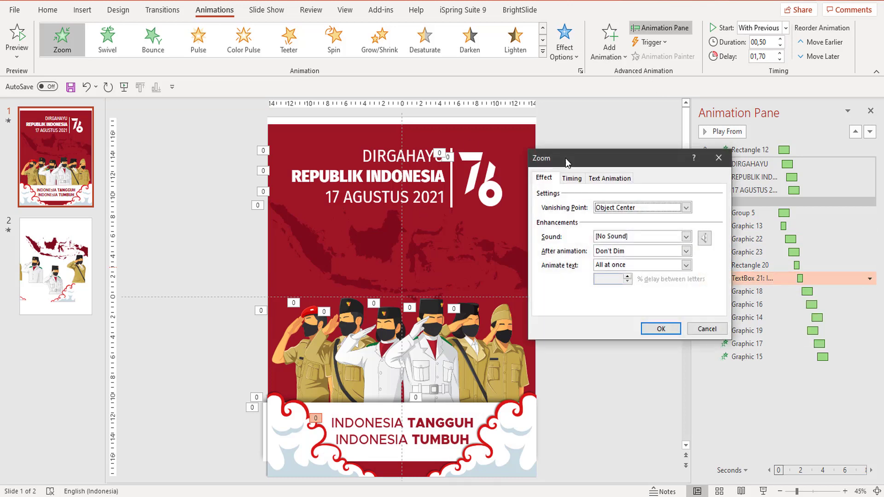
{"action": "left_click", "coordinate": [607, 179]}
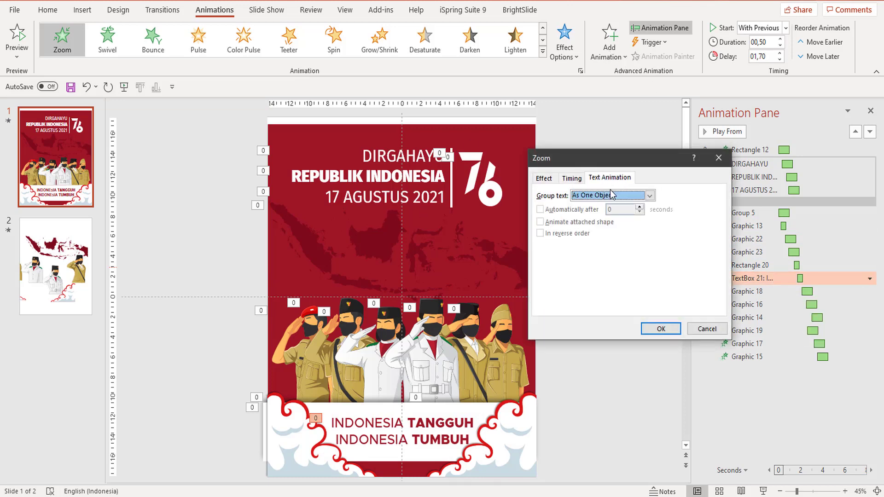
{"action": "left_click", "coordinate": [603, 195]}
{"action": "left_click", "coordinate": [596, 214]}
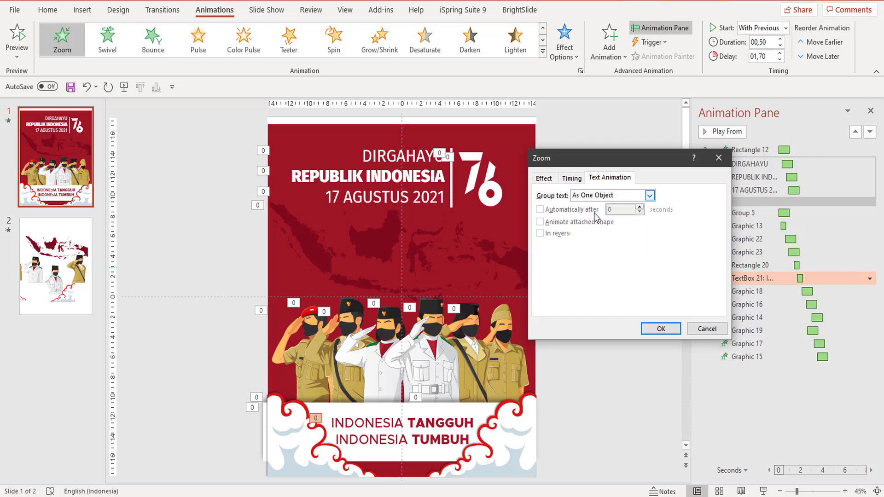
{"action": "left_click", "coordinate": [660, 328]}
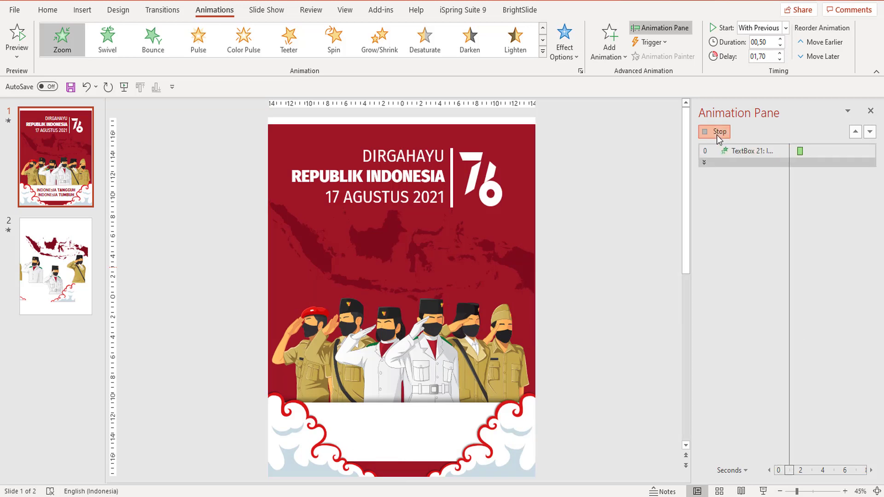
{"action": "left_click", "coordinate": [741, 491]}
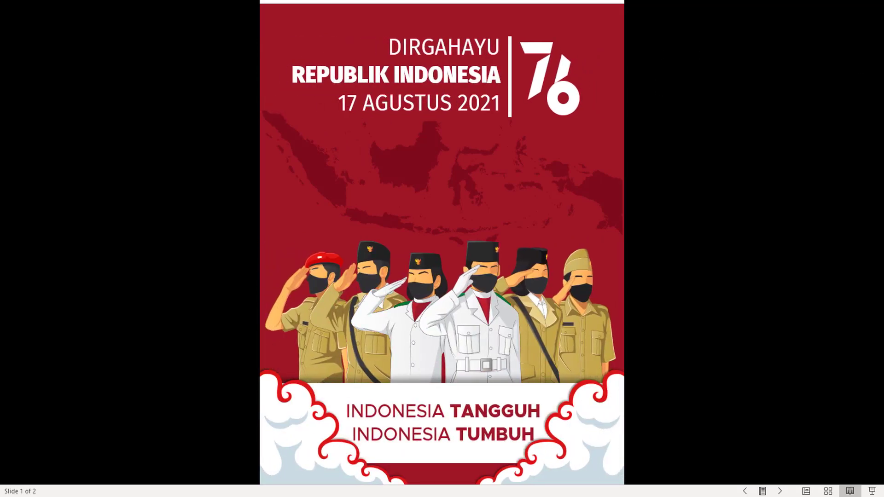
{"action": "key", "text": "Escape"}
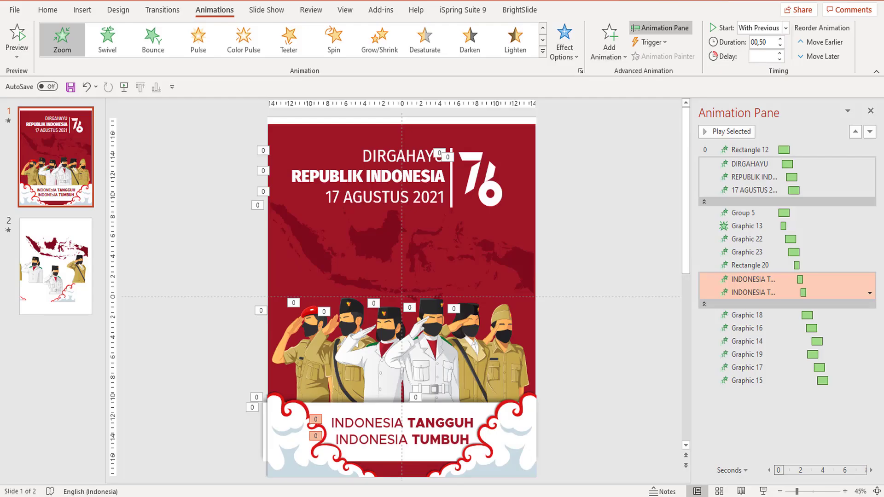